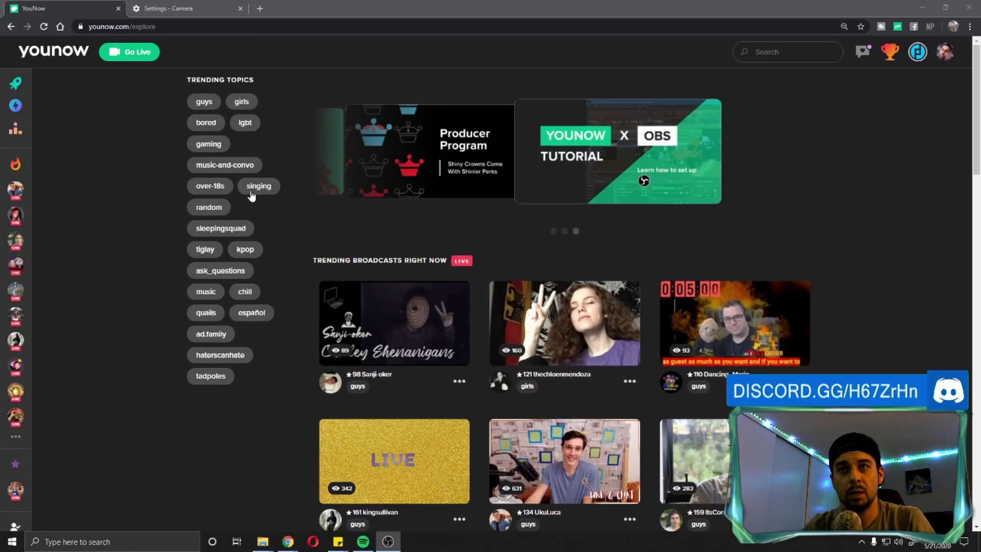
# Step: Download the OBS-VirtualCam 2.0.4 installer from its OBS Forums page in Chrome and run it
pyautogui.click(107, 220)
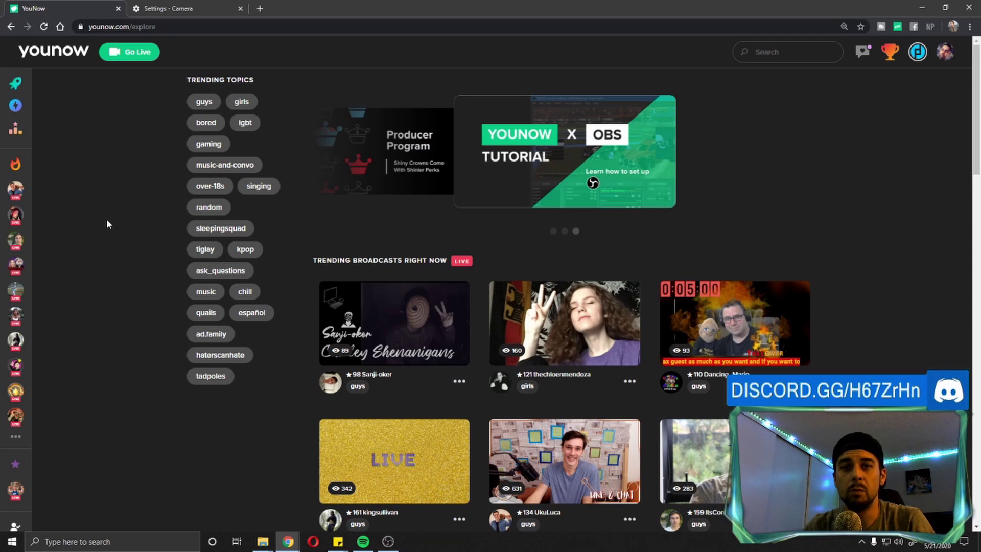
pyautogui.moveTo(394, 546)
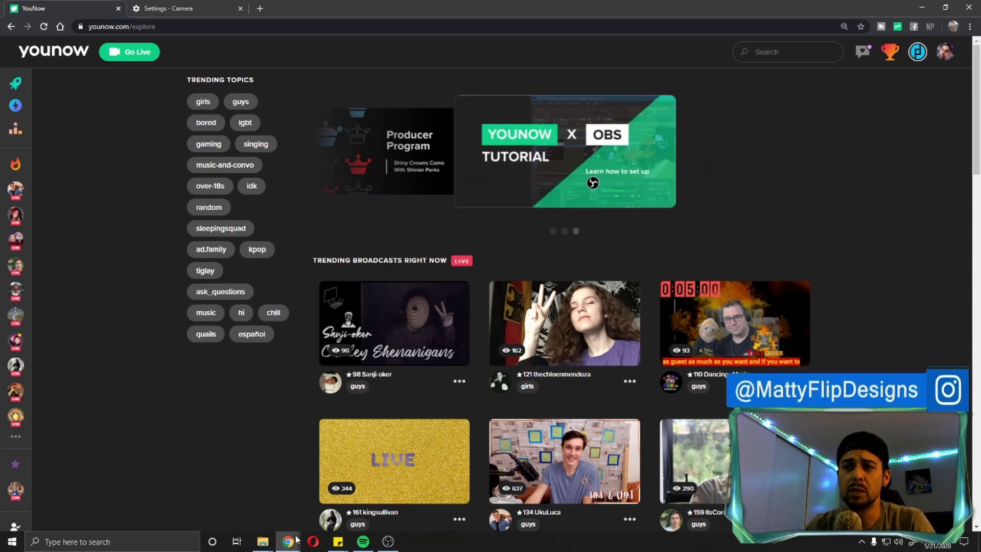
pyautogui.moveTo(288, 547)
pyautogui.click(339, 499)
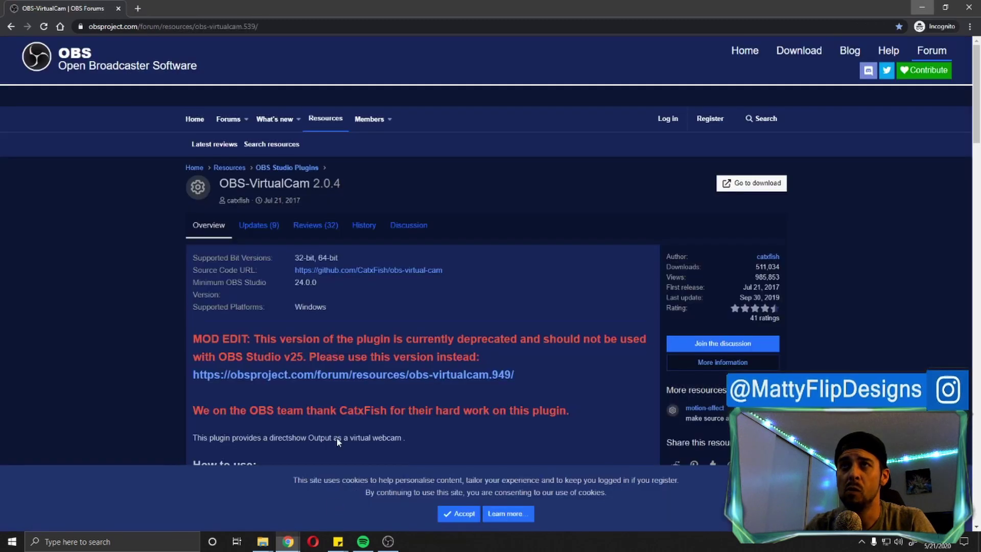
pyautogui.click(187, 29)
pyautogui.click(233, 26)
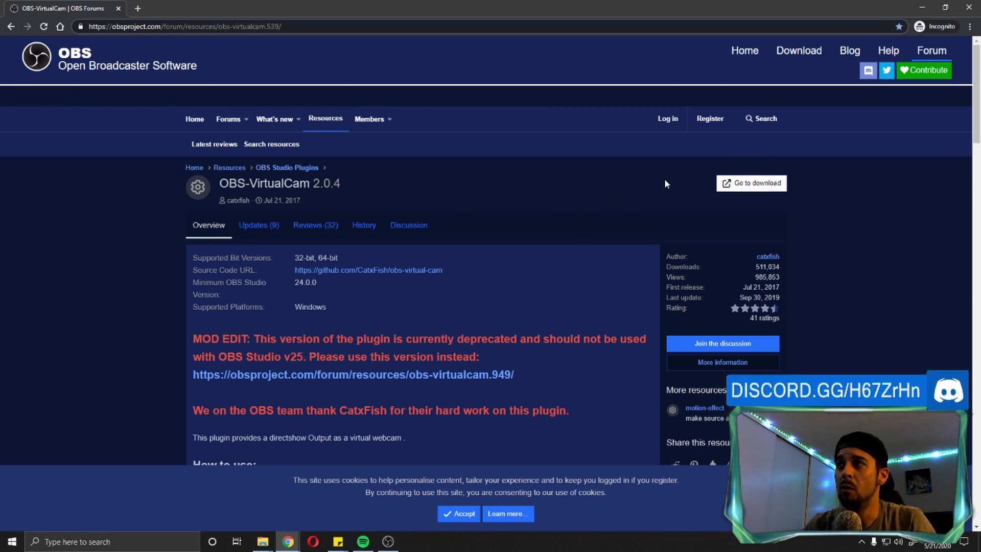
pyautogui.click(728, 187)
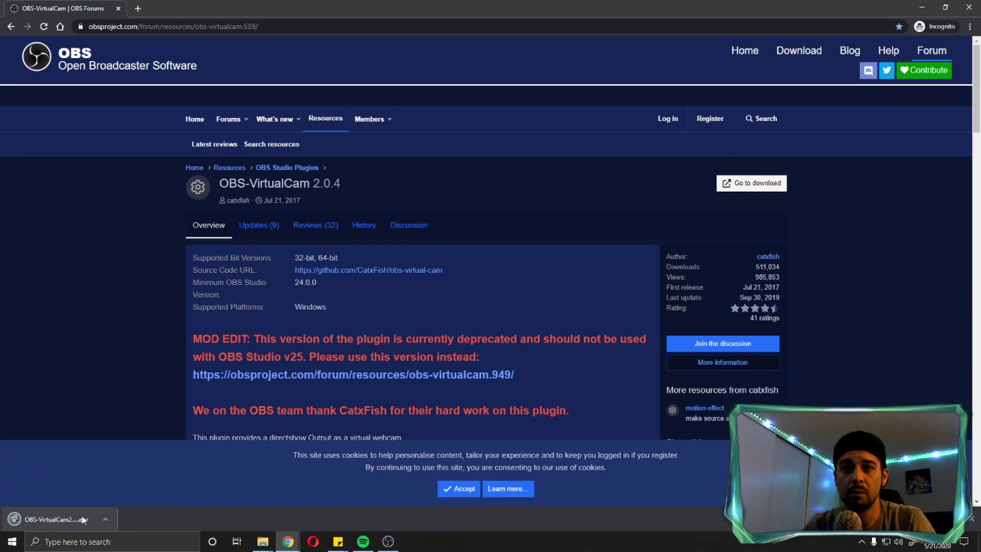
pyautogui.click(58, 519)
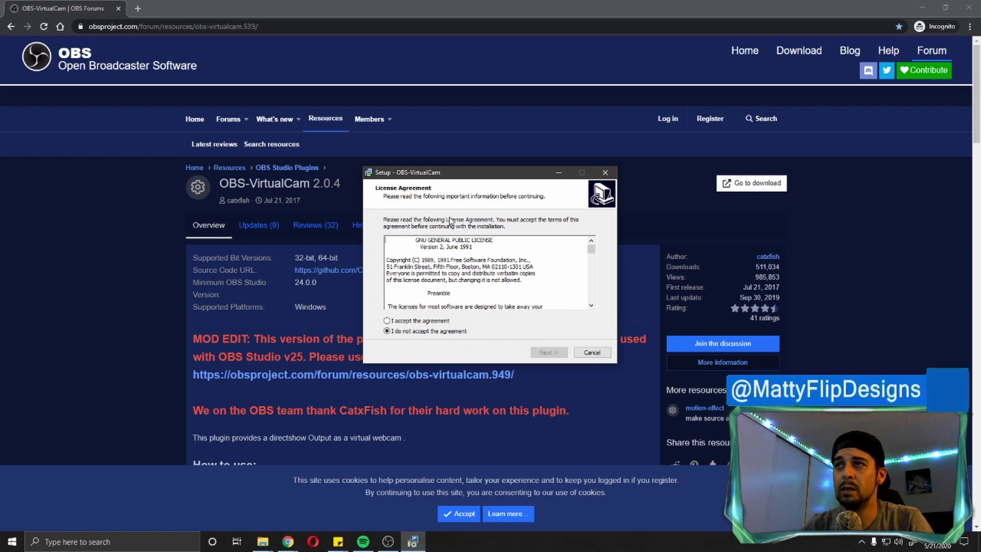
# Step: Accept the license and review the default C:\Program Files\obs-studio install path
pyautogui.click(434, 321)
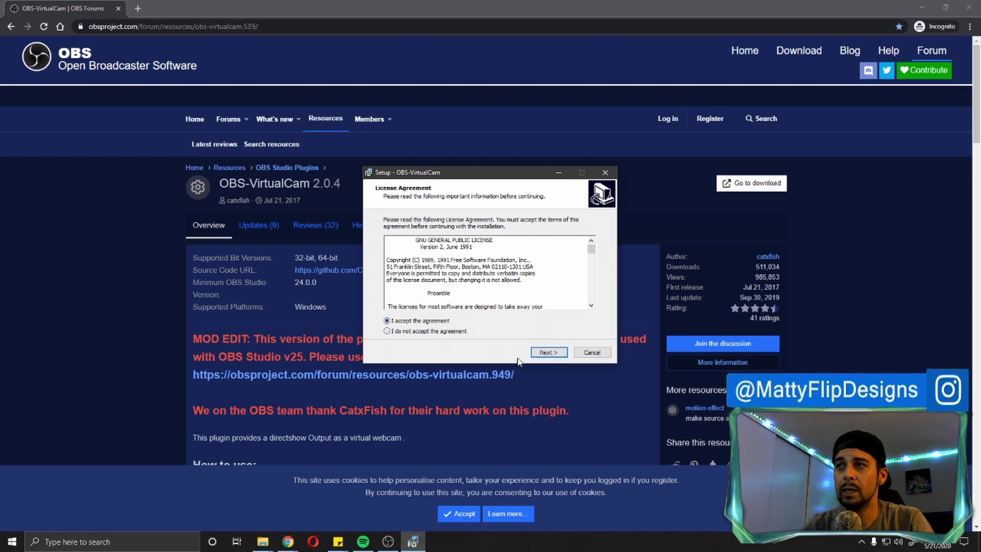
pyautogui.click(543, 354)
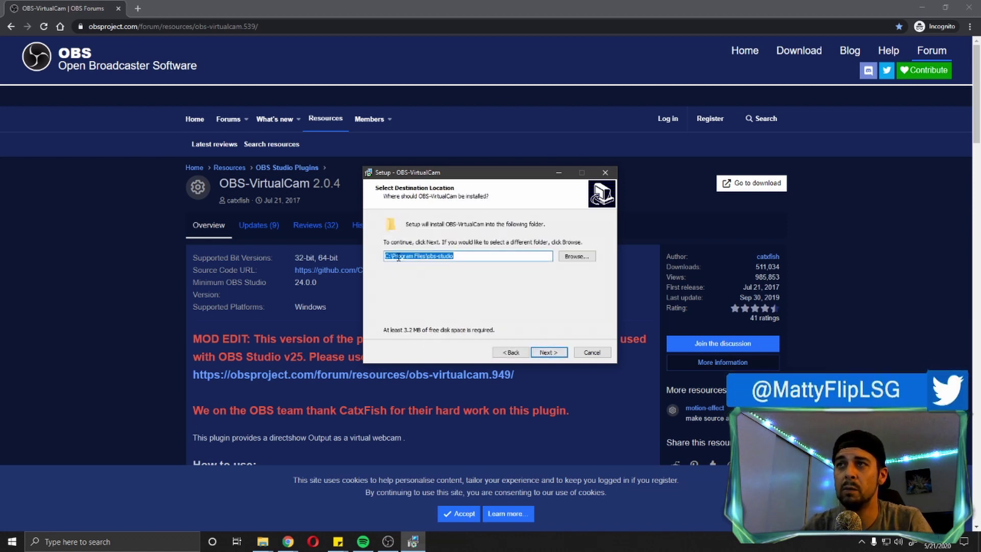
pyautogui.click(435, 256)
pyautogui.doubleClick(459, 256)
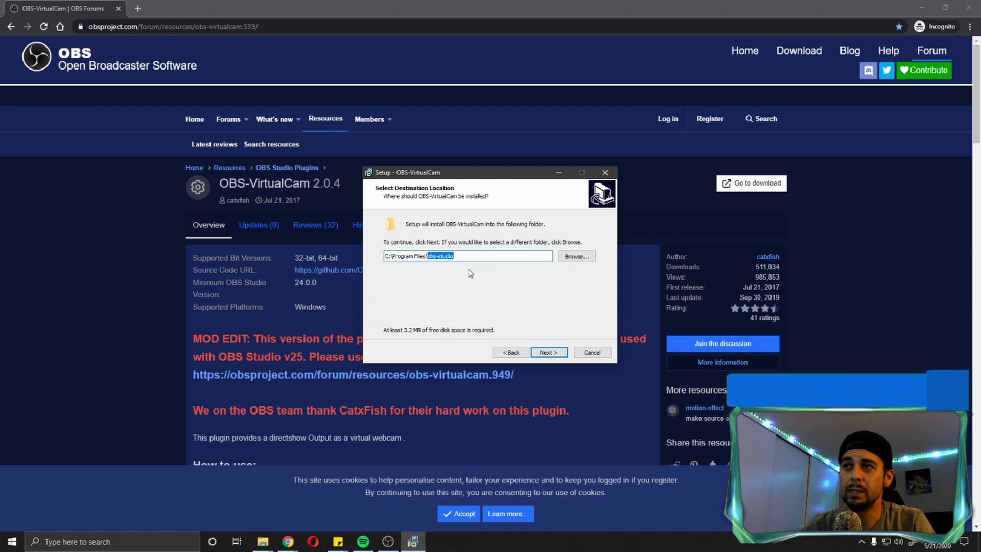
pyautogui.click(463, 256)
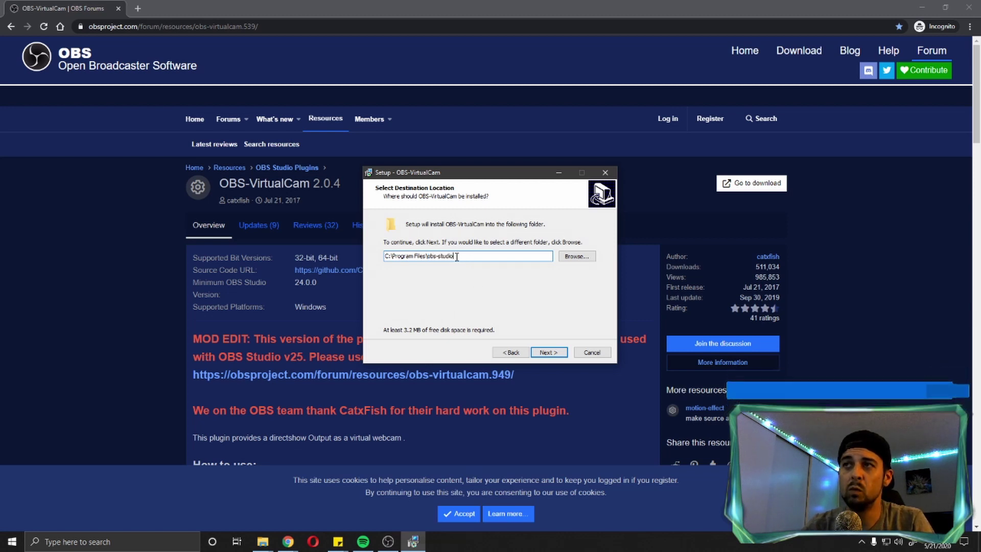
# Step: Pick drive UBUNTU 18_0 (E:) so the plugin installs to E:\obs-studio
pyautogui.click(579, 259)
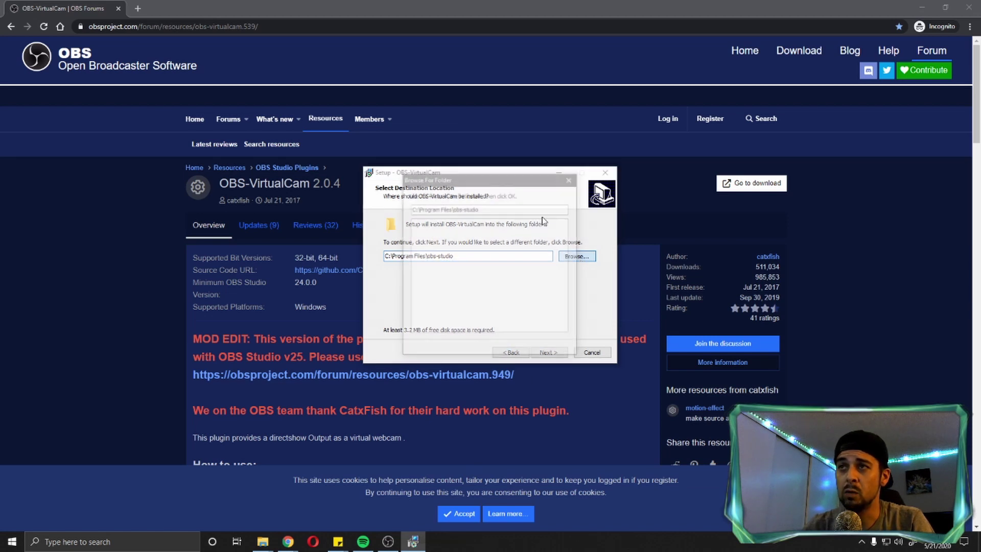
pyautogui.click(464, 326)
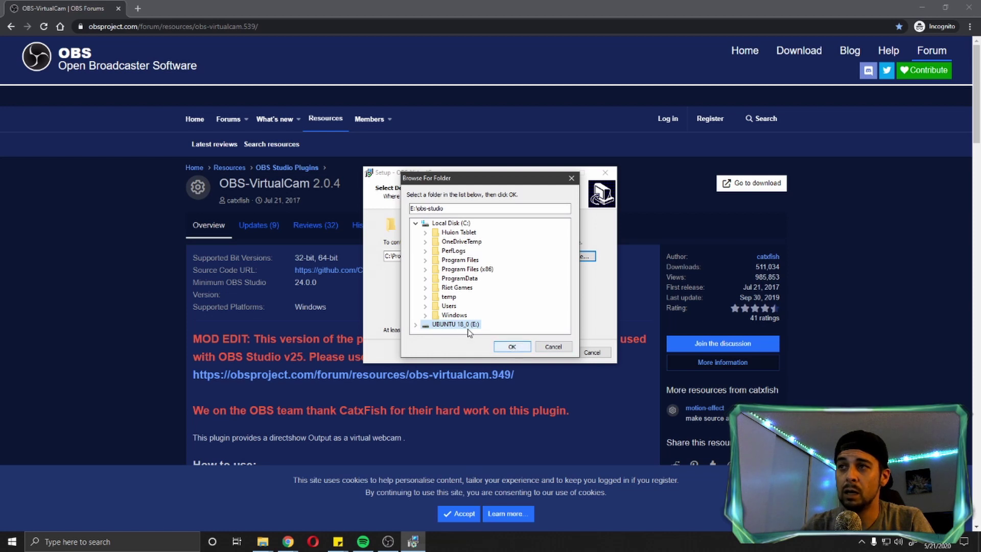
pyautogui.click(512, 347)
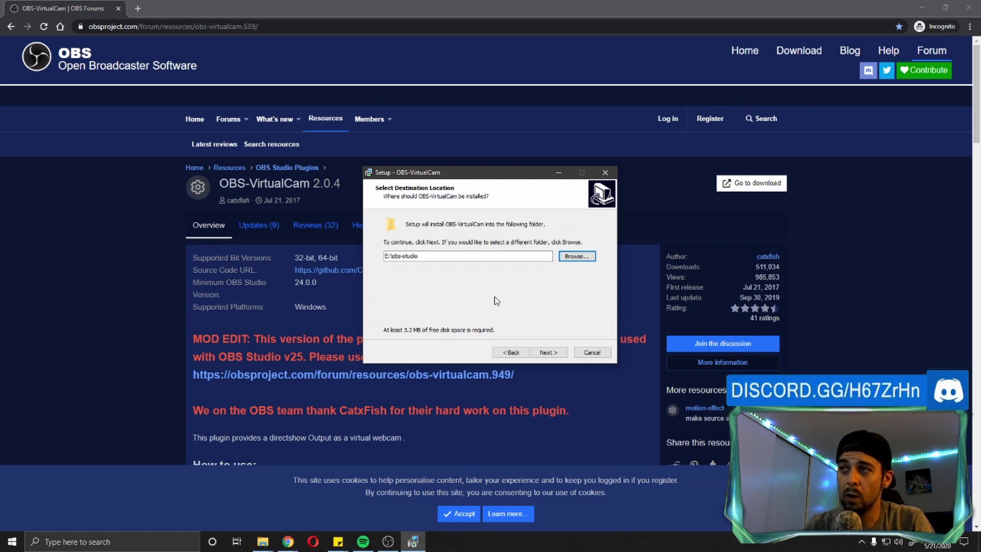
# Step: Install with only 1 virtual camera registered, dismiss both RegSvr32 messages, and finish the wizard
pyautogui.click(548, 352)
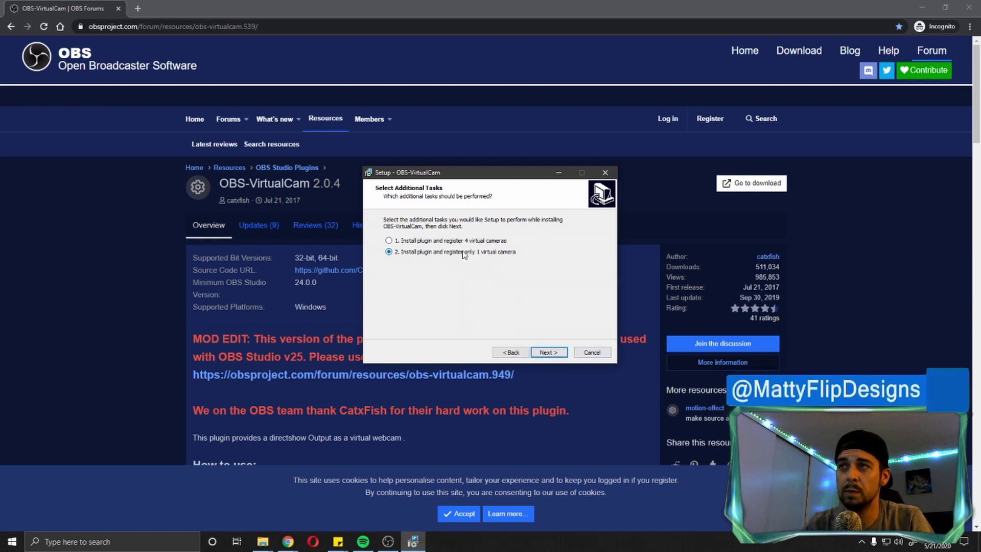
pyautogui.click(558, 355)
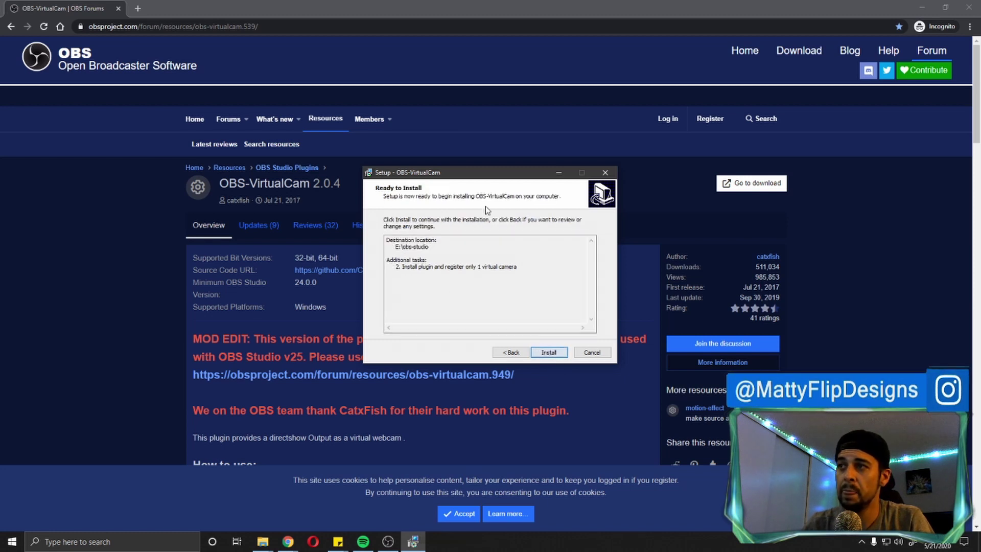
pyautogui.click(552, 354)
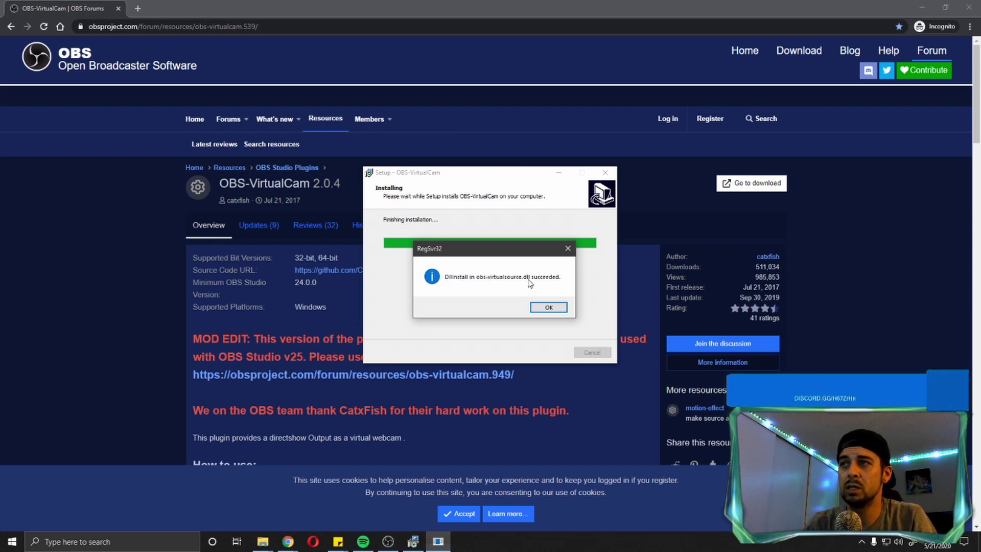
pyautogui.click(551, 309)
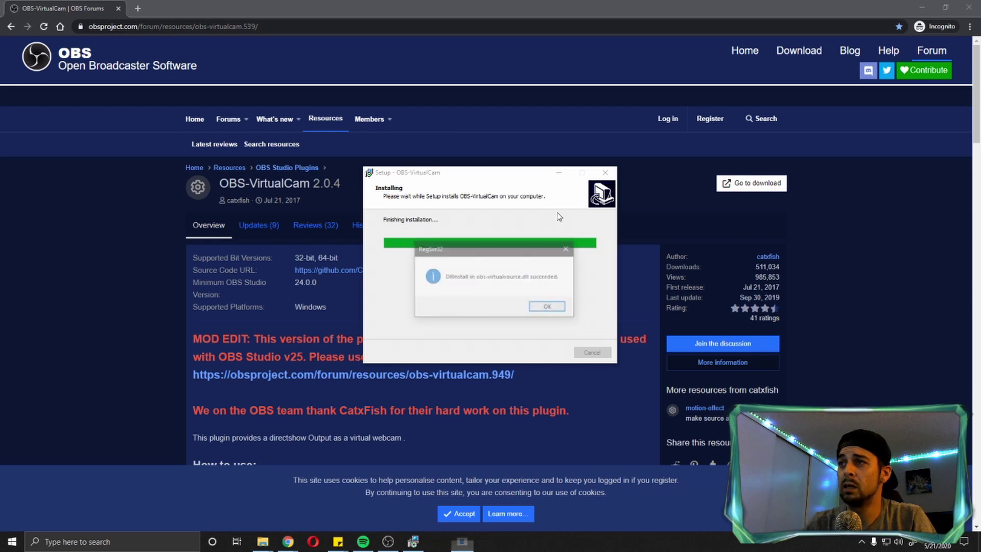
pyautogui.click(546, 308)
pyautogui.click(548, 353)
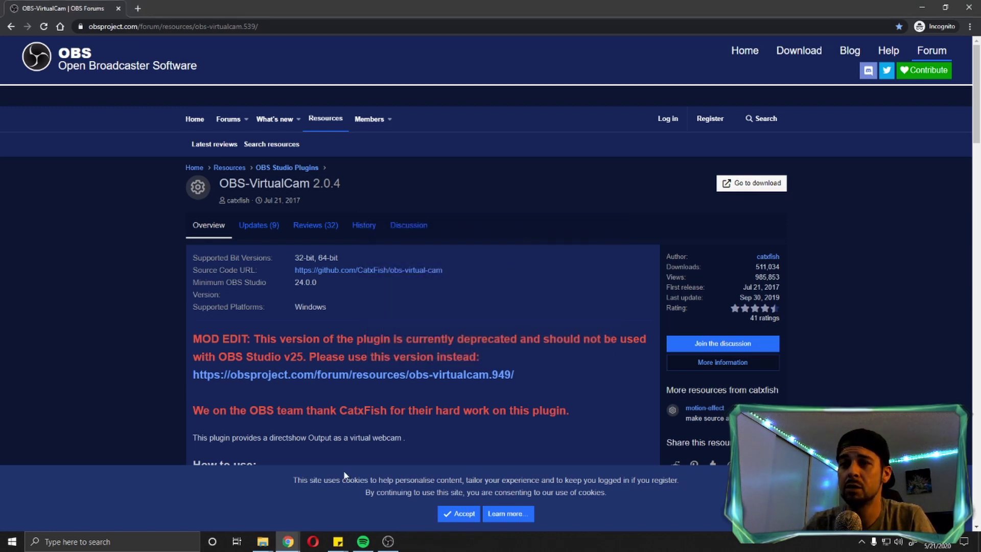
# Step: Open E:\obs-studio in the UBUNTU 18_0 (E:) Explorer window, then bring up the Local Disk (C:) window
pyautogui.click(263, 541)
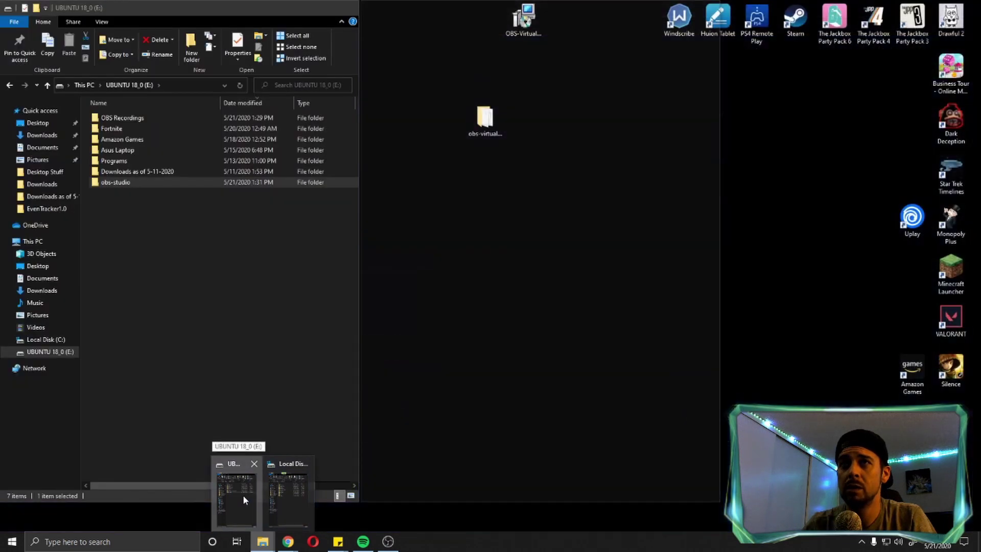
pyautogui.click(244, 494)
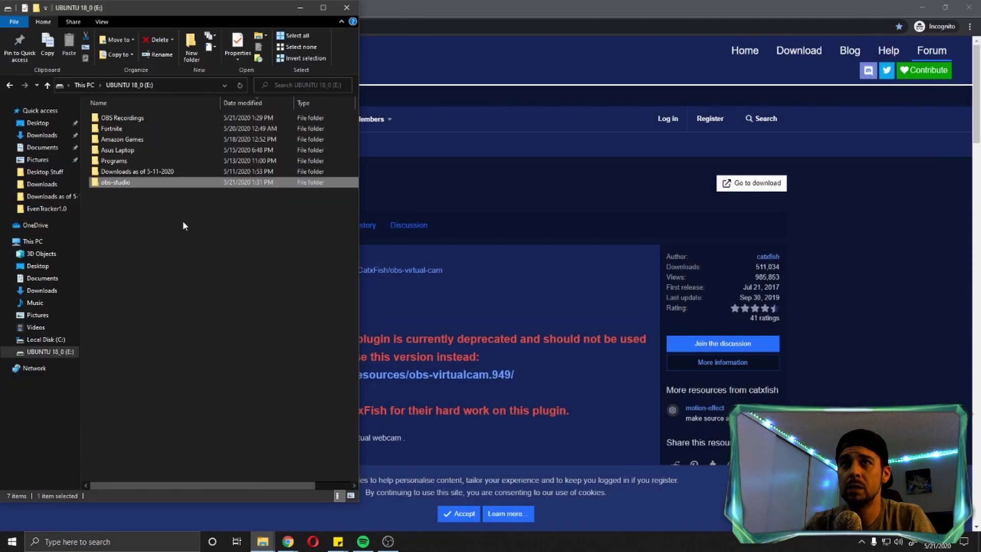
pyautogui.click(150, 200)
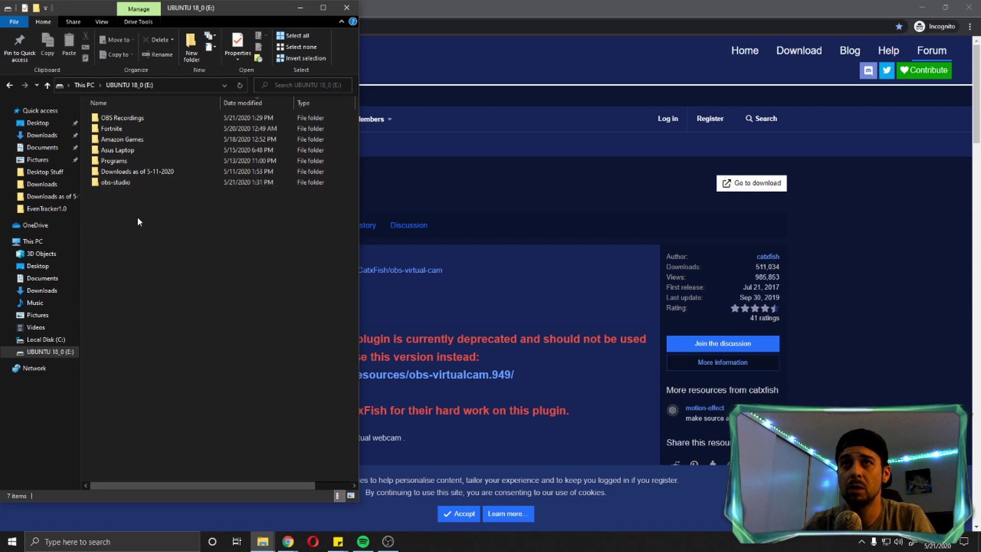
pyautogui.doubleClick(112, 182)
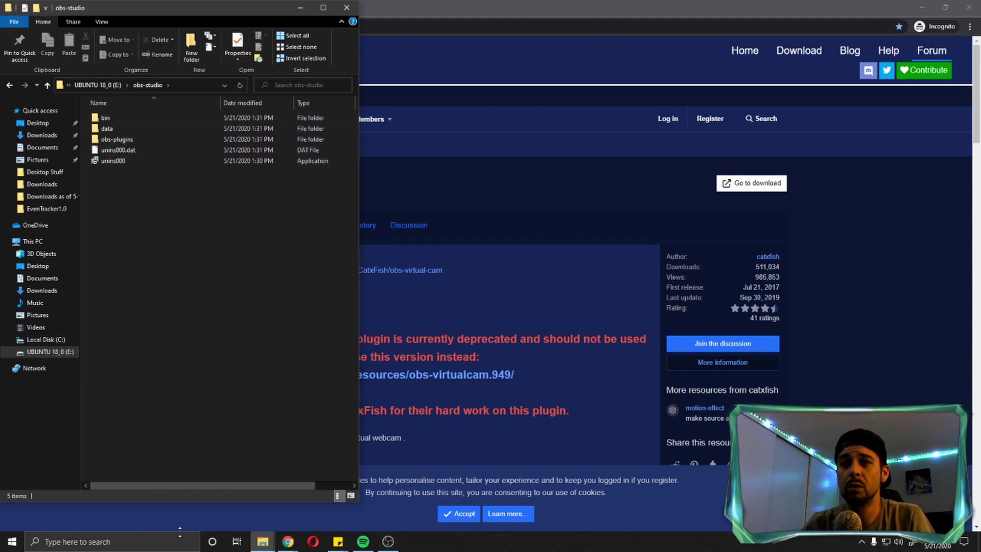
pyautogui.click(282, 490)
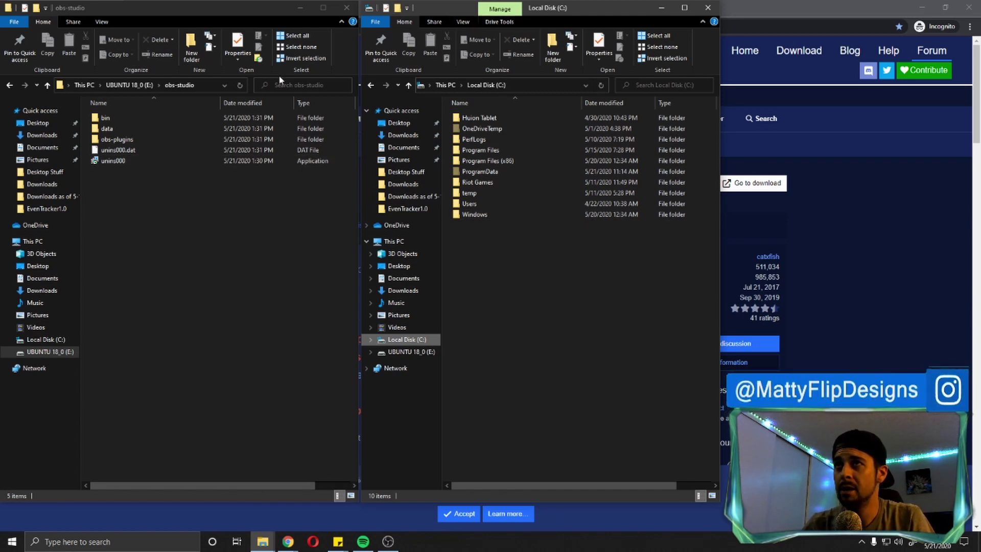
# Step: Navigate the second Explorer window to C:\Program Files\obs-studio
pyautogui.click(204, 263)
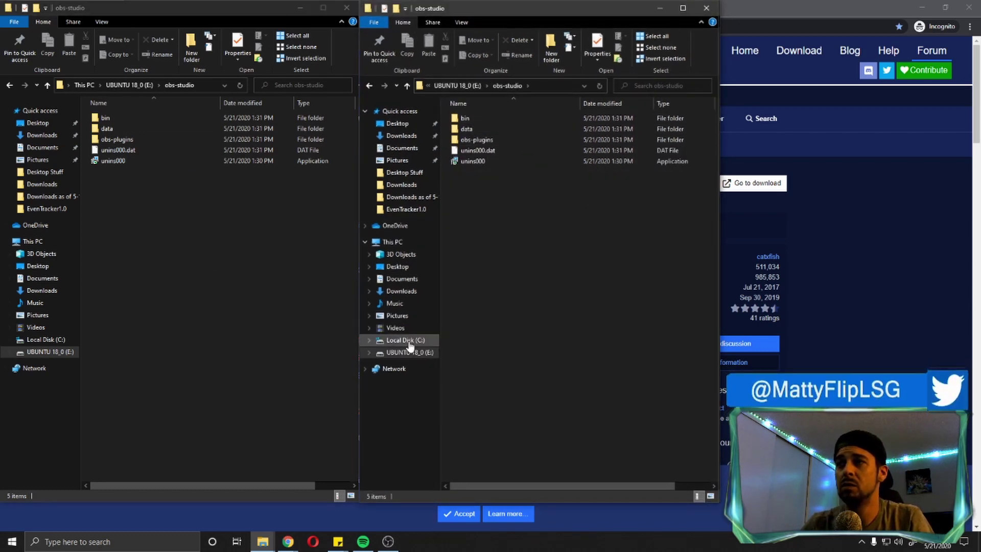
pyautogui.click(407, 341)
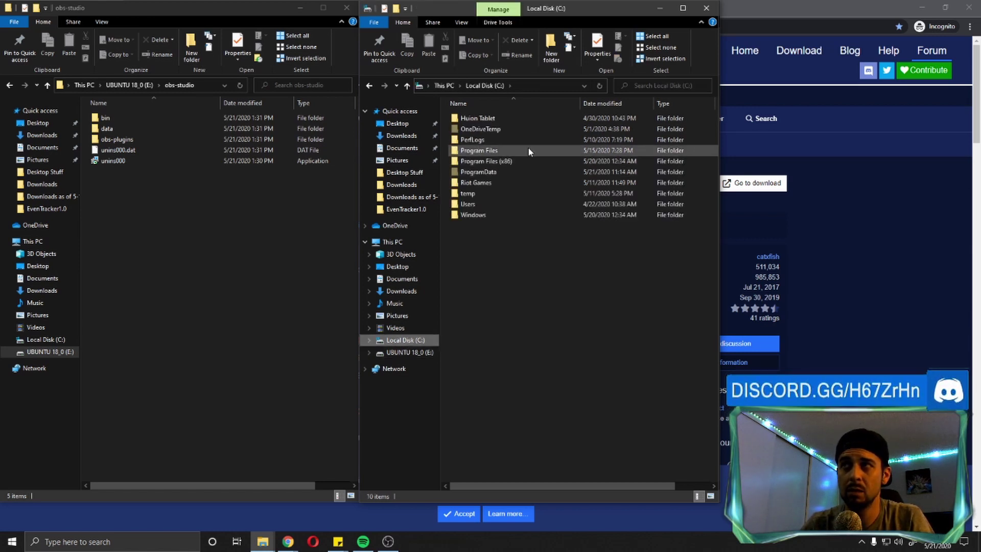
pyautogui.doubleClick(492, 152)
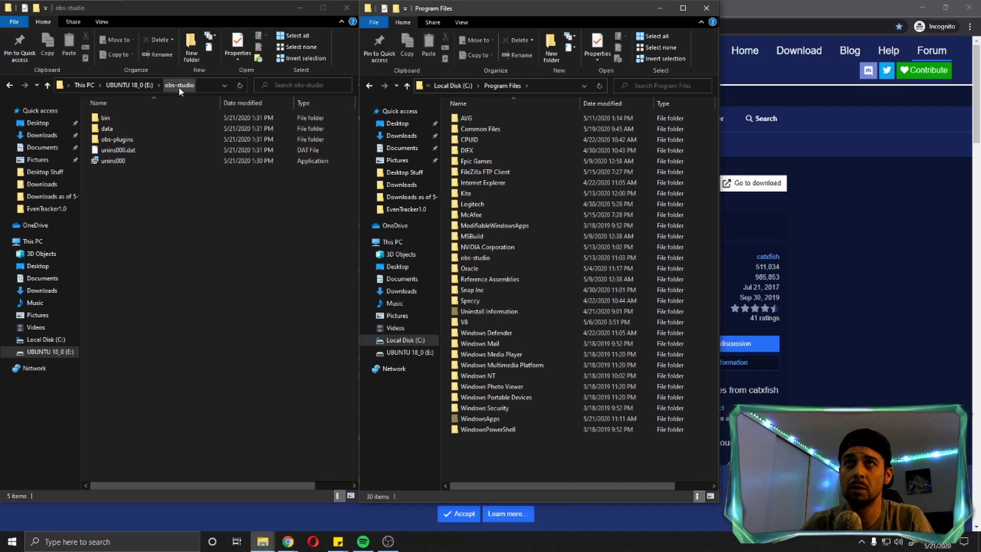
pyautogui.doubleClick(503, 258)
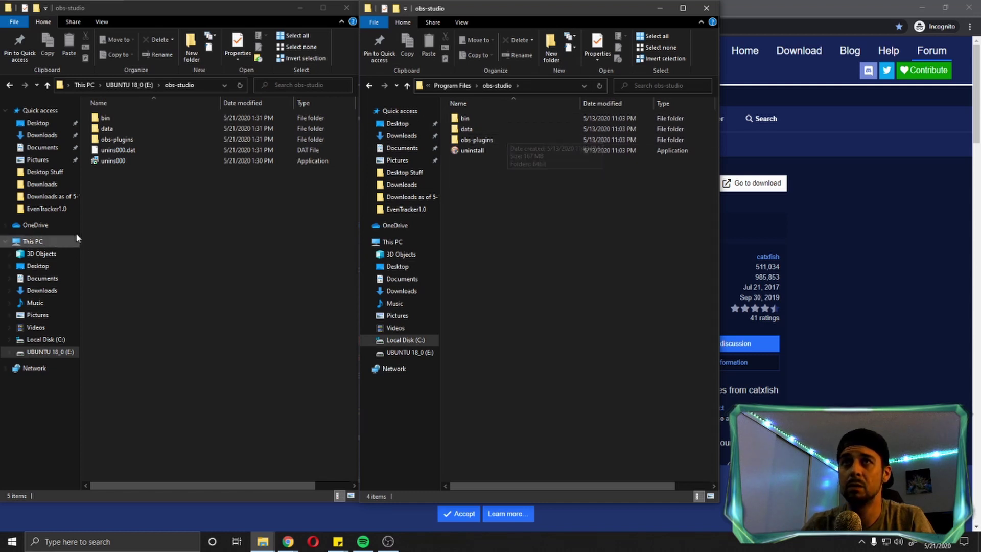
# Step: Open E:\obs-studio\bin\64bit to find its three DLLs, and open the installed bin folder
pyautogui.doubleClick(112, 116)
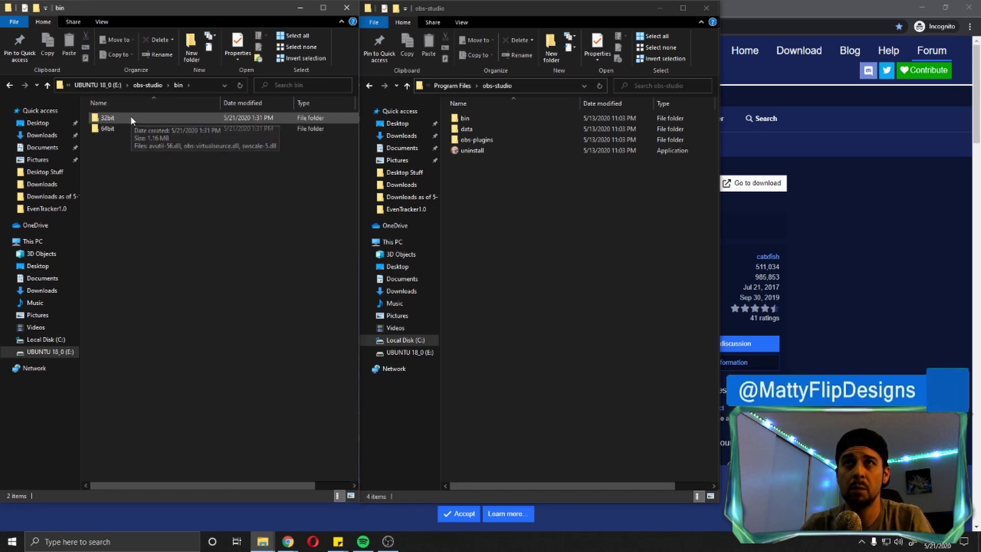
pyautogui.click(115, 118)
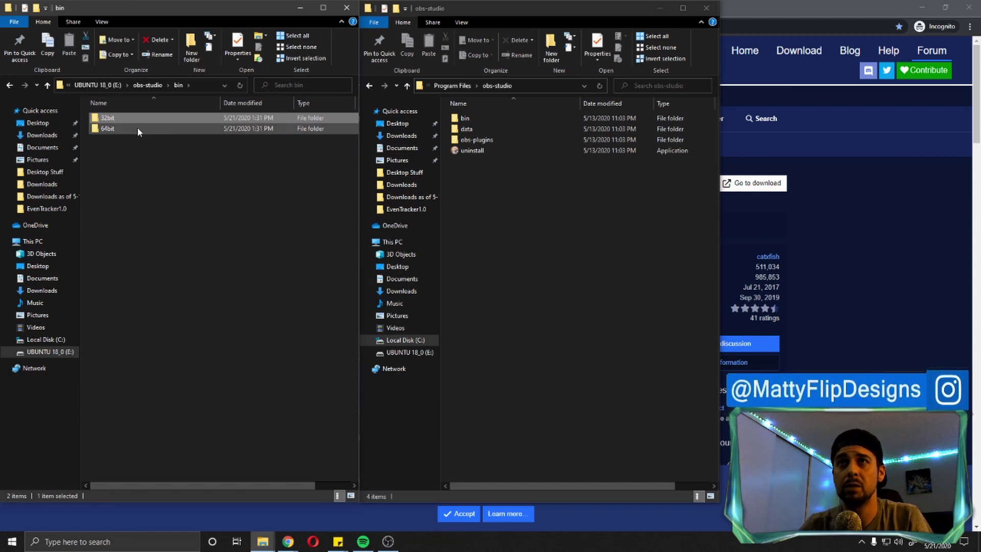
pyautogui.doubleClick(137, 127)
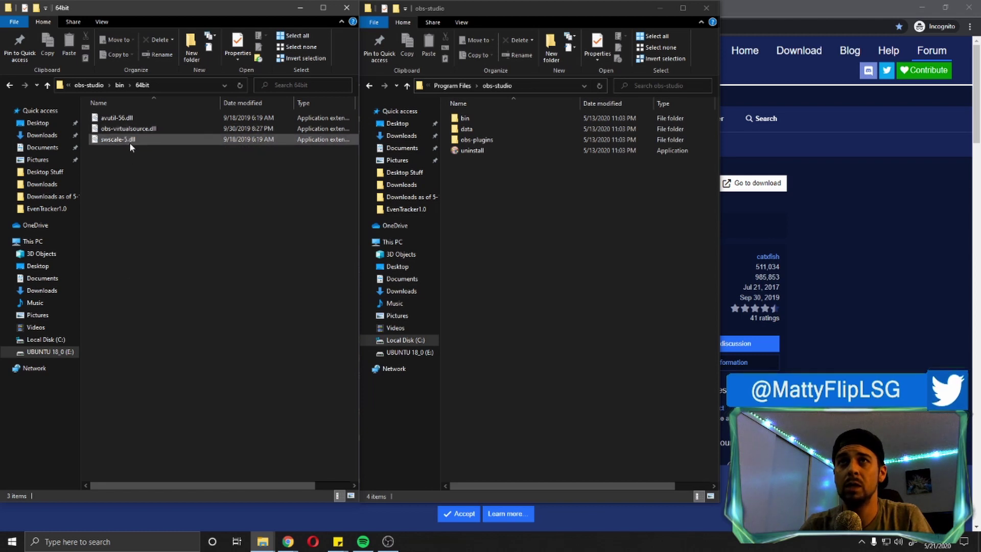
pyautogui.moveTo(133, 170); pyautogui.dragTo(117, 117)
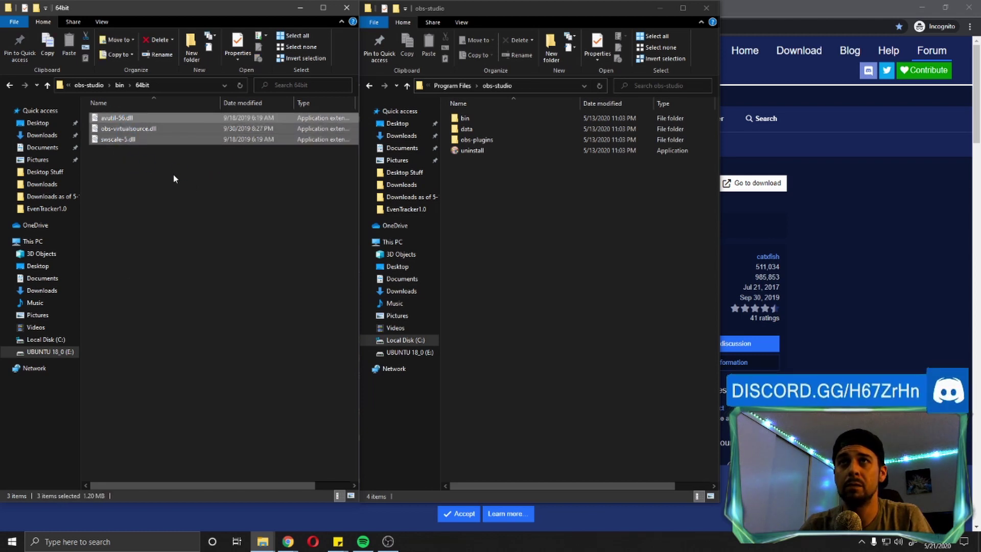
pyautogui.click(123, 121)
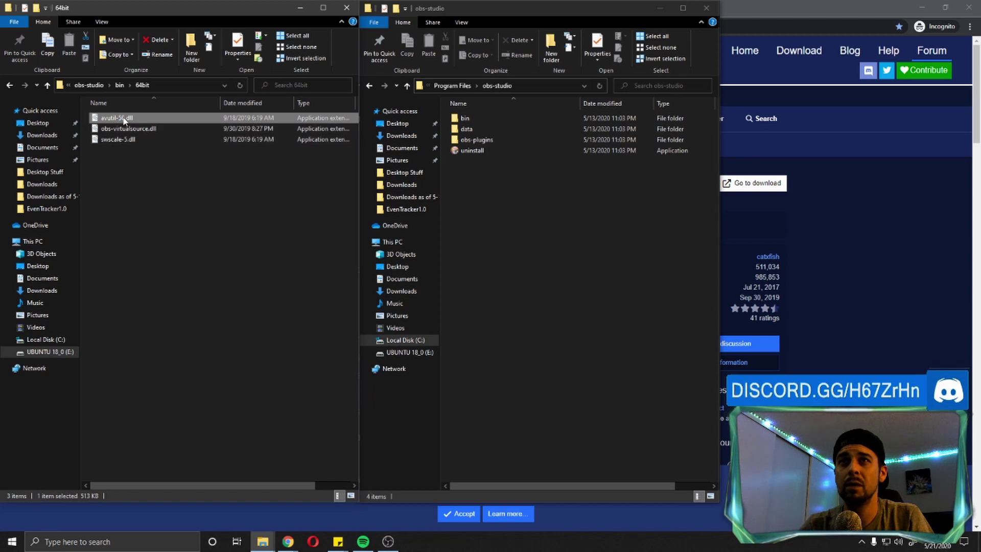
pyautogui.click(121, 137)
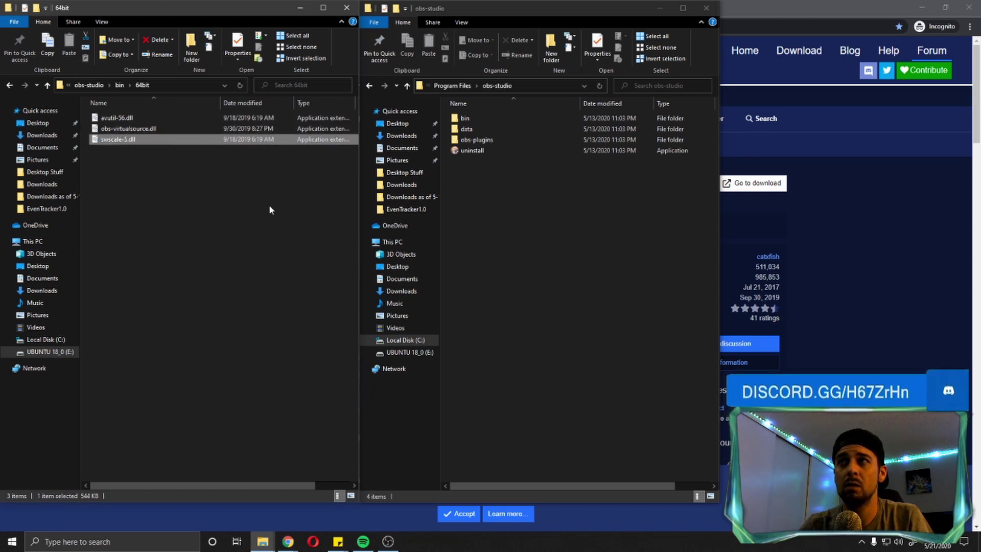
pyautogui.click(483, 118)
# Step: Open the installed 64bit folder and copy avutil-56.dll and swscale-5.dll in, skipping replacements
pyautogui.doubleClick(484, 117)
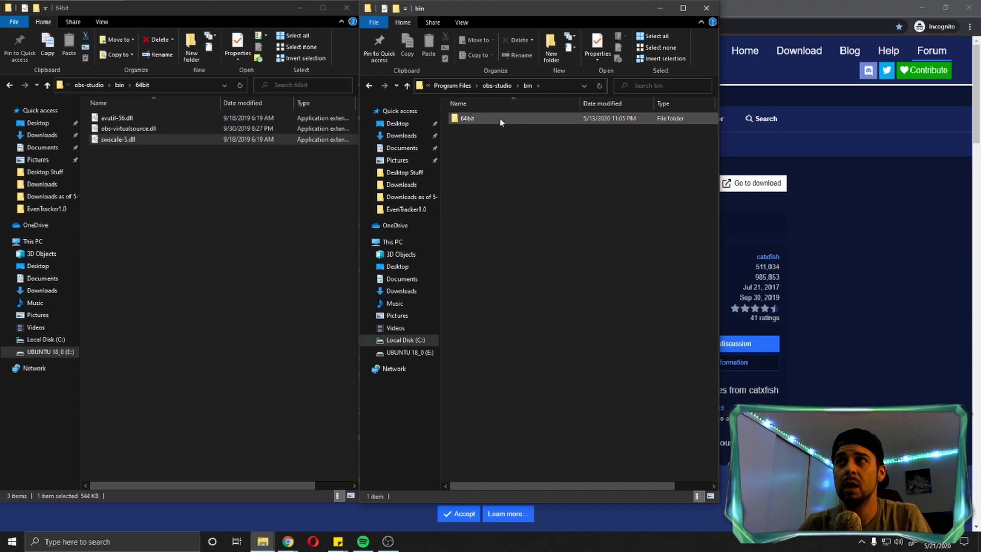
pyautogui.doubleClick(479, 118)
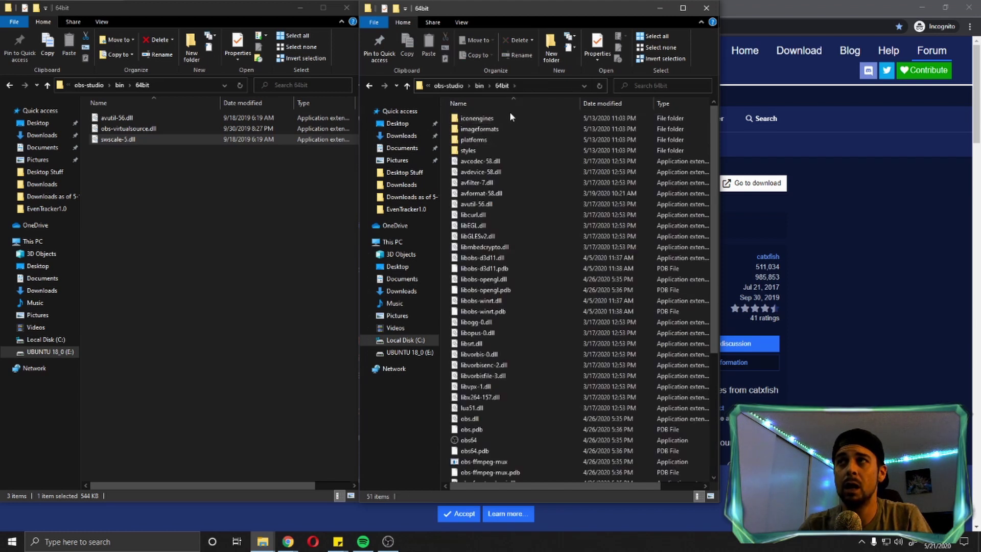
pyautogui.click(137, 115)
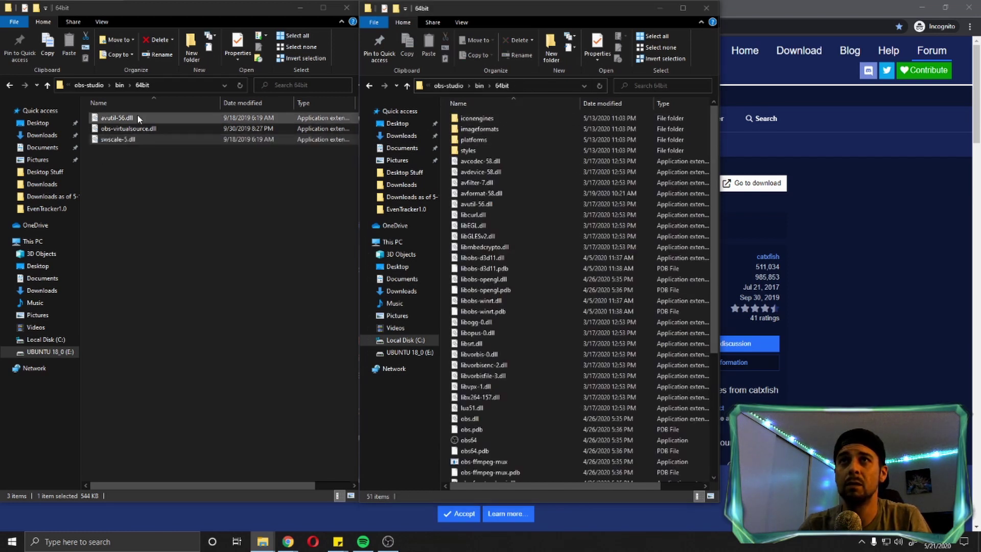
pyautogui.keyDown('ctrl'); pyautogui.click(118, 139); pyautogui.keyUp('ctrl')
pyautogui.moveTo(171, 118); pyautogui.dragTo(528, 330)
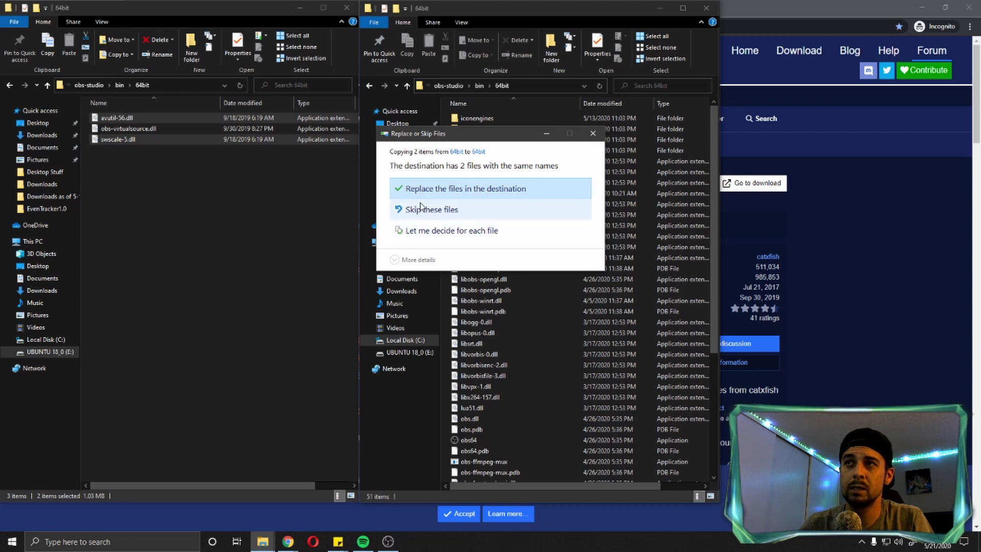
pyautogui.click(593, 134)
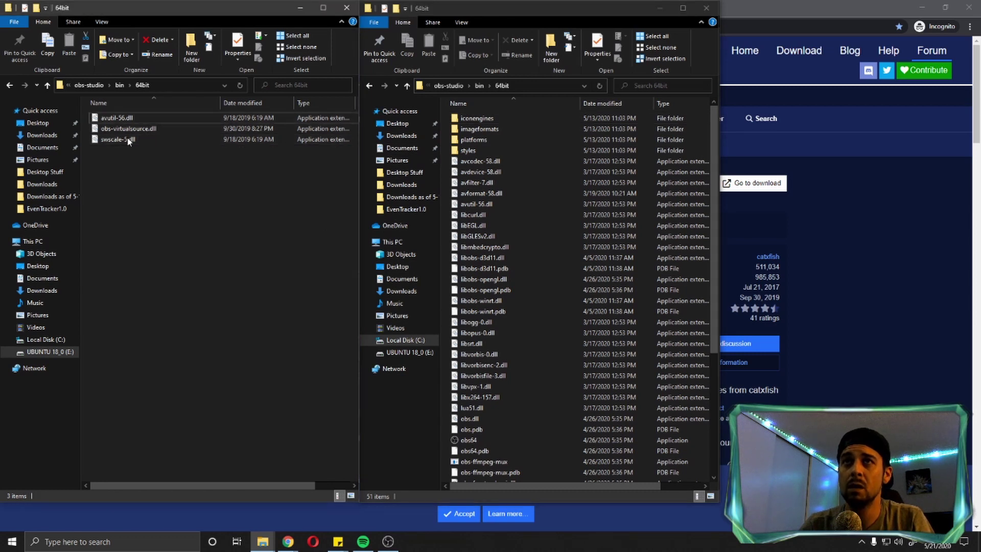
# Step: Copy obs-virtualsource.dll across without replacing, then locate it in the installed 64bit folder
pyautogui.click(112, 127)
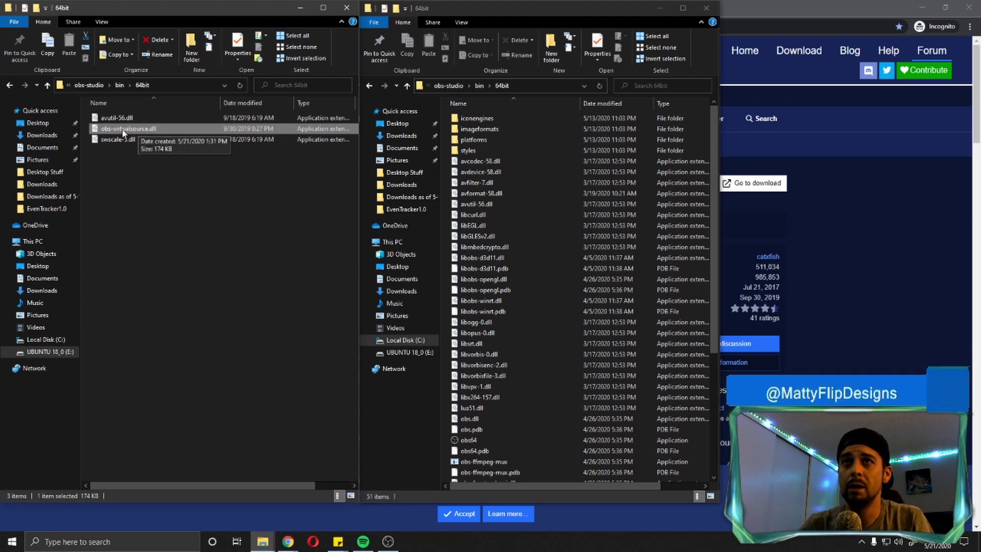
pyautogui.moveTo(138, 131); pyautogui.dragTo(534, 327)
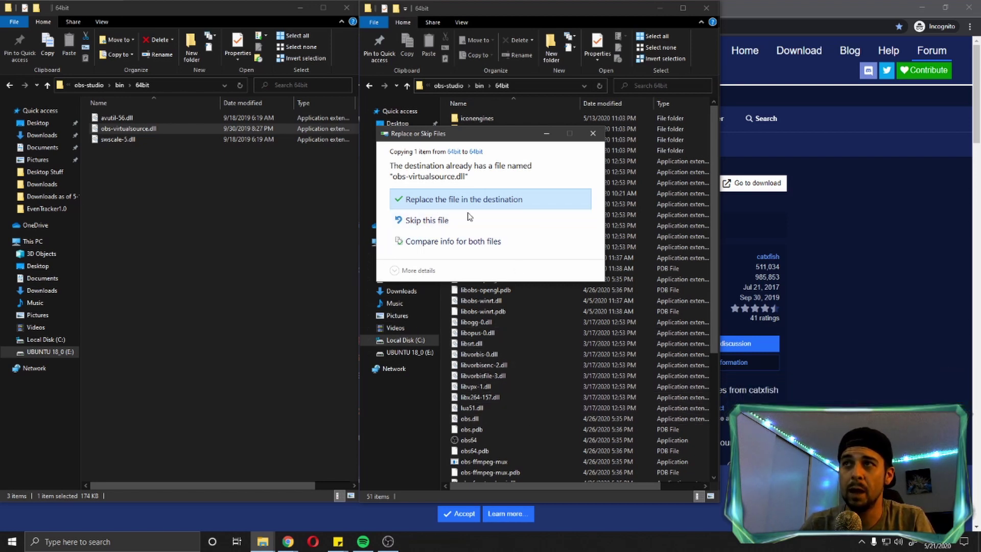
pyautogui.click(593, 133)
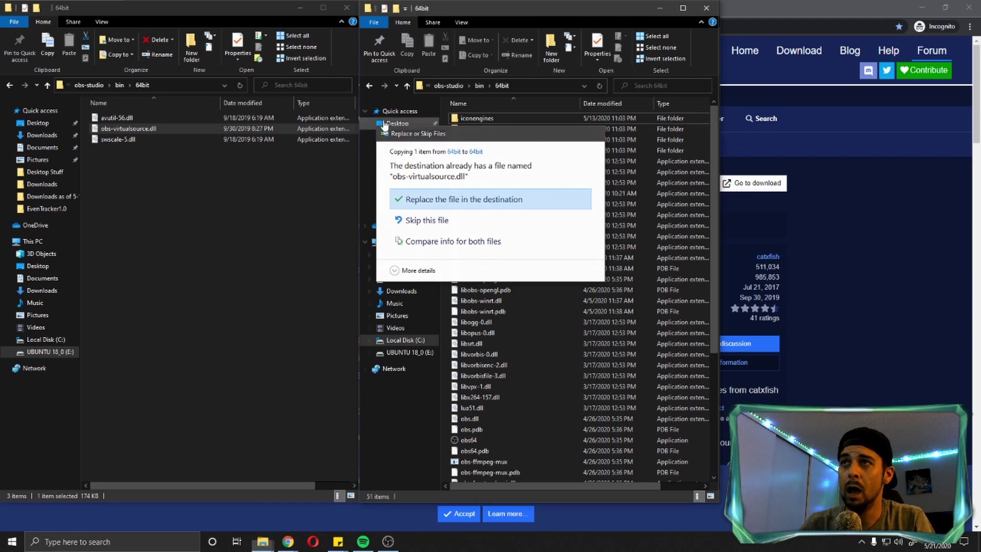
pyautogui.scroll(-3, 541, 347)
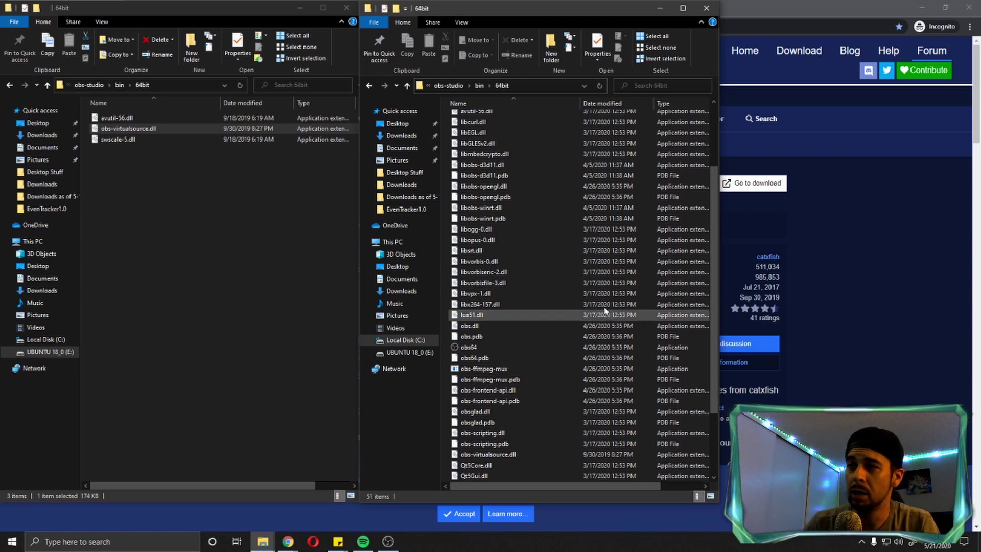
pyautogui.scroll(-3, 526, 455)
pyautogui.click(513, 369)
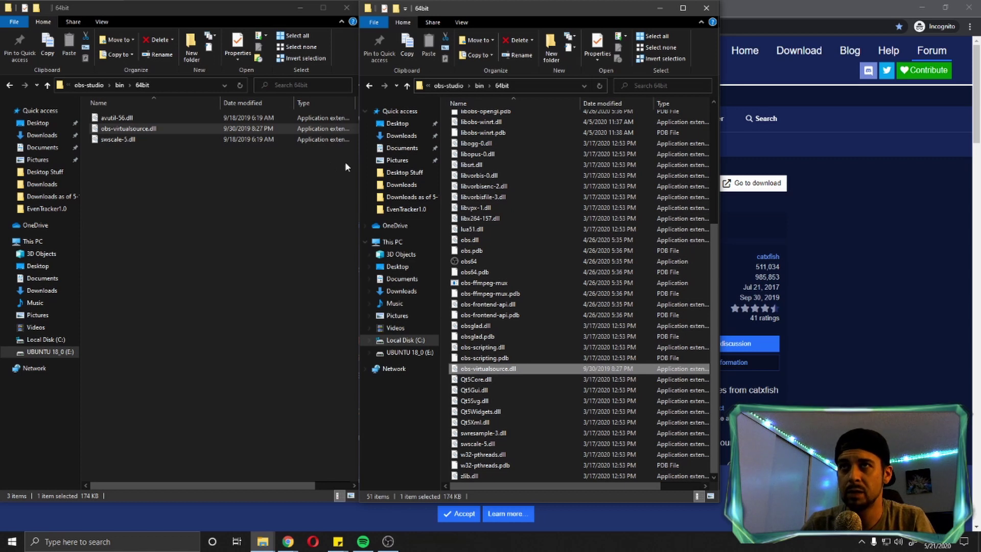
# Step: Navigate both Explorer windows to obs-studio\data\obs-plugins
pyautogui.click(210, 180)
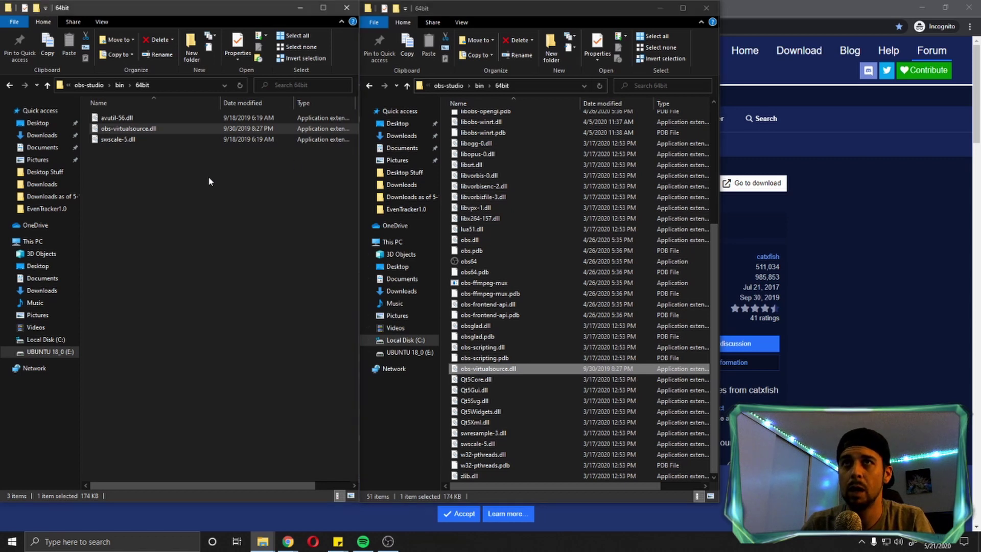
pyautogui.click(99, 89)
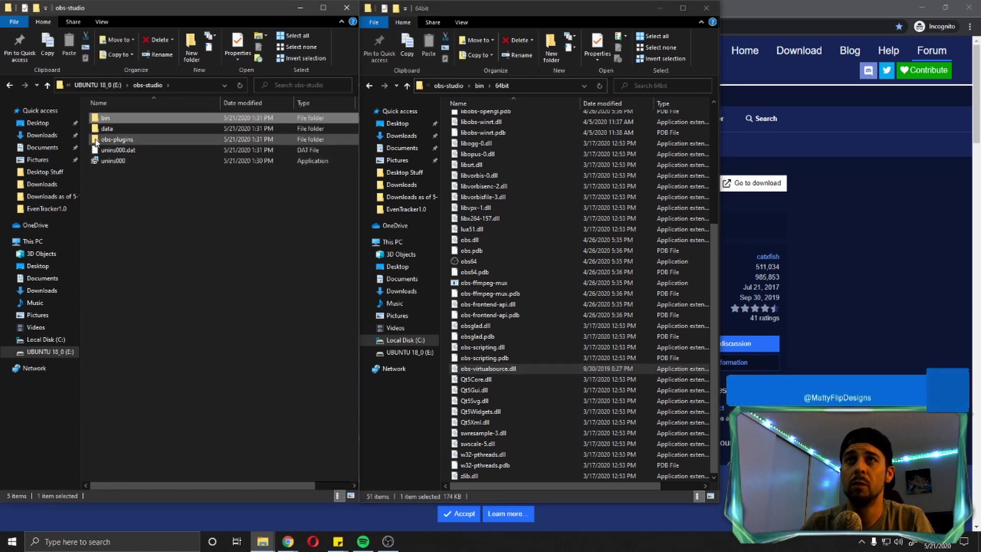
pyautogui.click(442, 86)
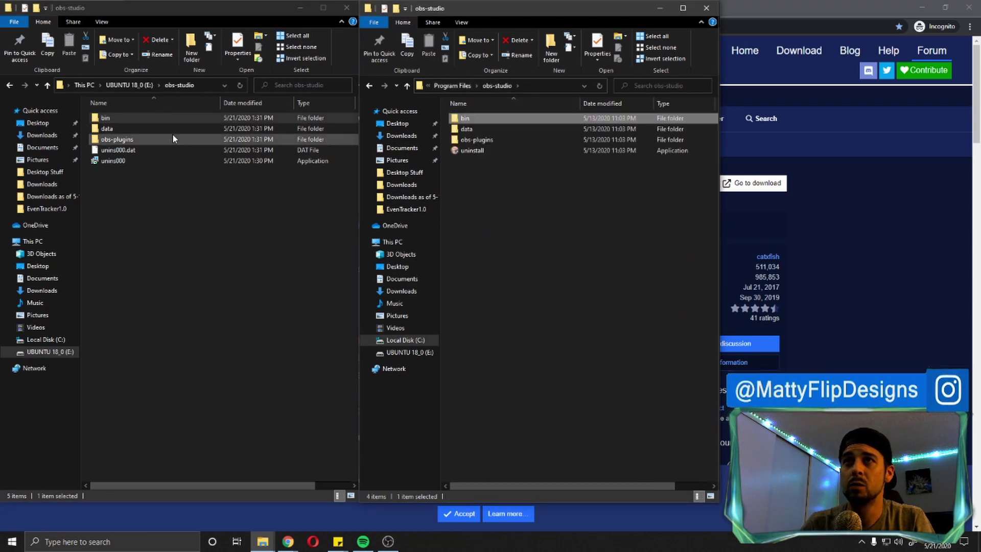
pyautogui.doubleClick(155, 127)
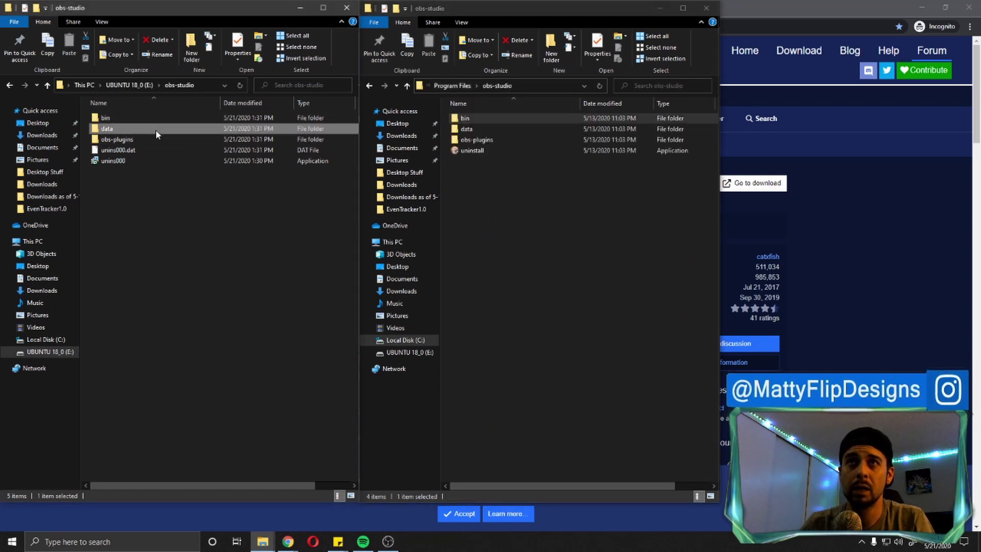
pyautogui.doubleClick(488, 129)
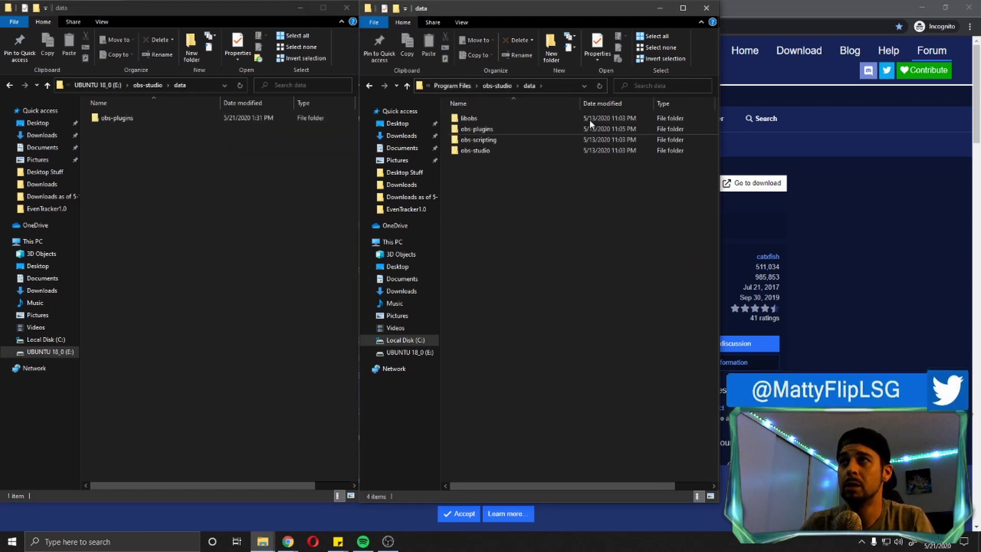
pyautogui.doubleClick(124, 118)
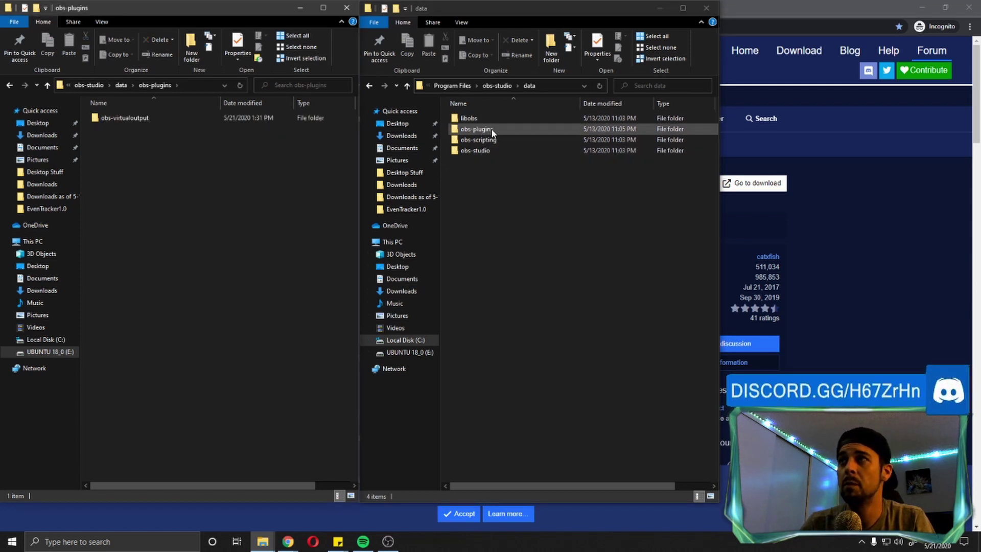
pyautogui.doubleClick(492, 128)
# Step: Drag the plugin's obs-virtualoutput folder into the installed obs-plugins folder
pyautogui.click(125, 118)
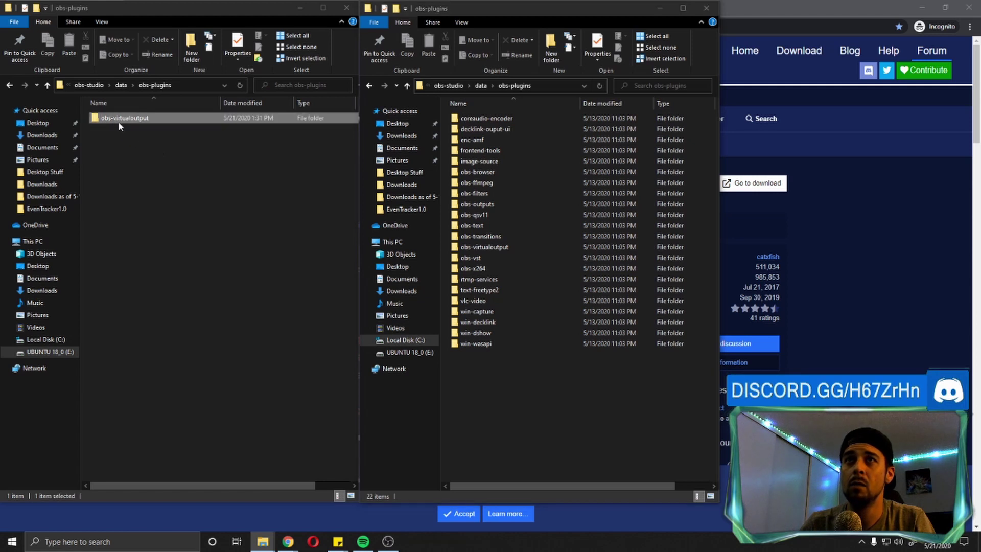
pyautogui.click(503, 248)
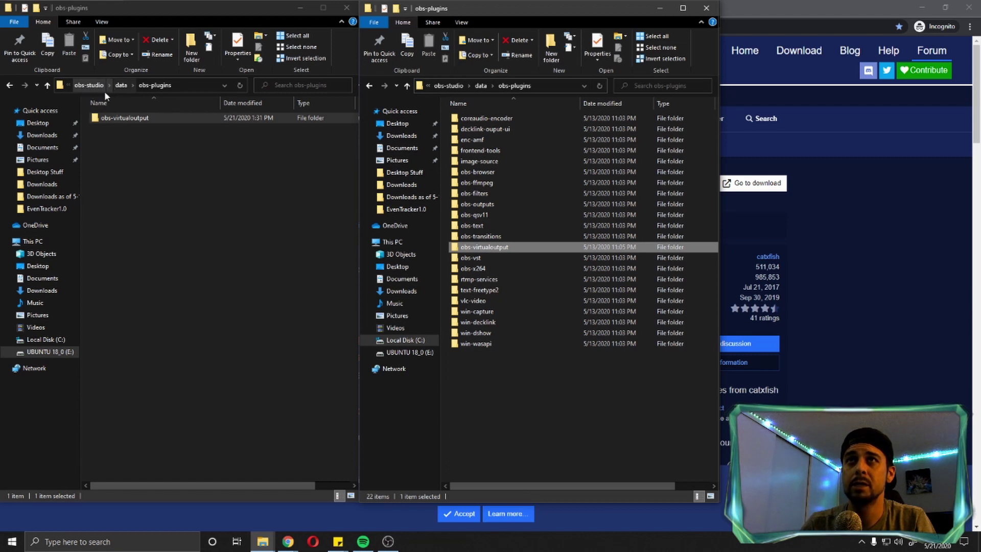
pyautogui.click(114, 121)
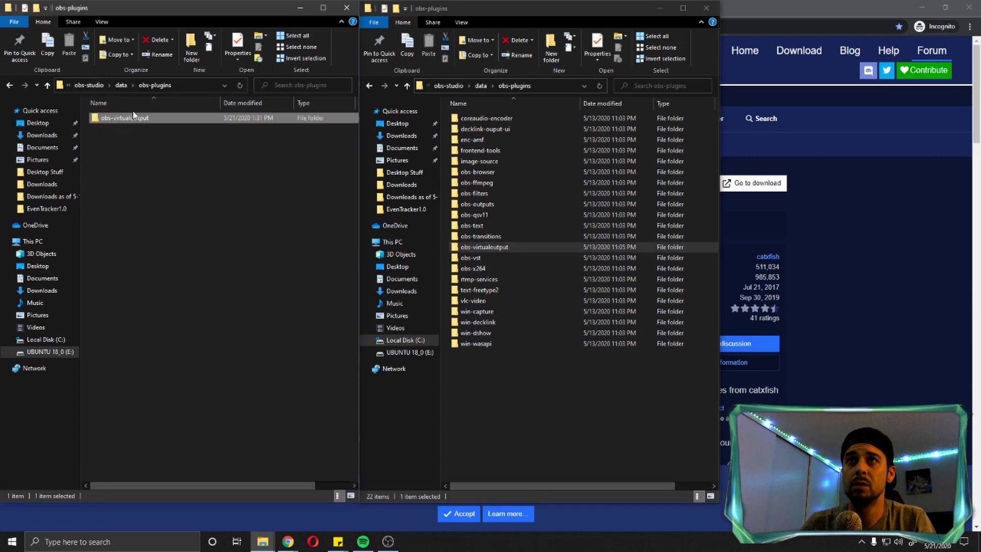
pyautogui.moveTo(131, 116); pyautogui.dragTo(536, 244)
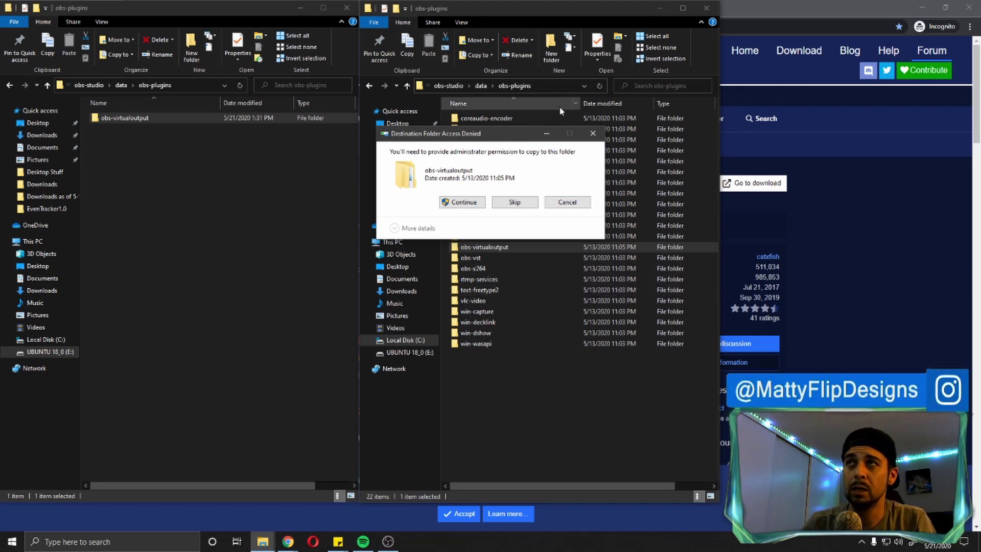
# Step: Cancel the access-denied copy and open obs-plugins\64bit in both windows
pyautogui.click(567, 202)
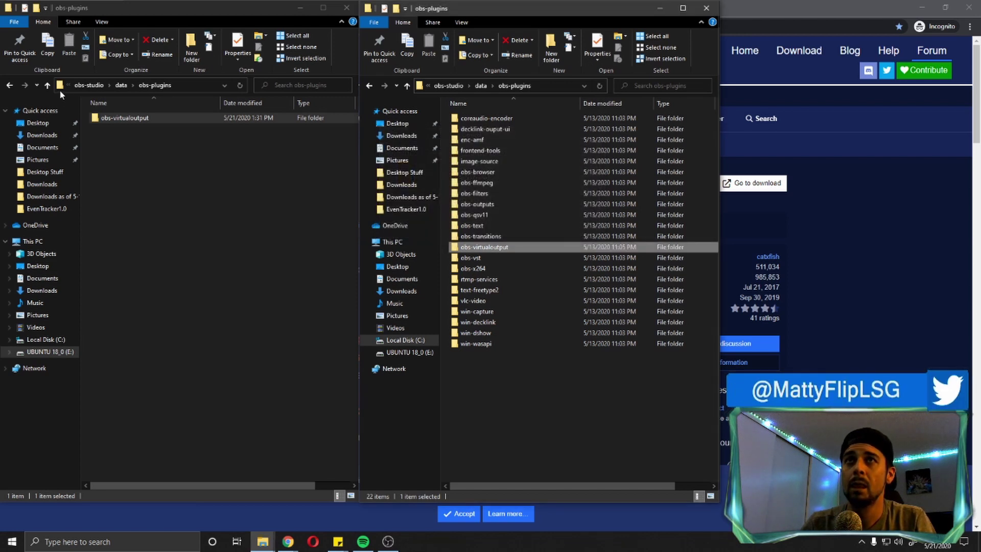
pyautogui.click(92, 86)
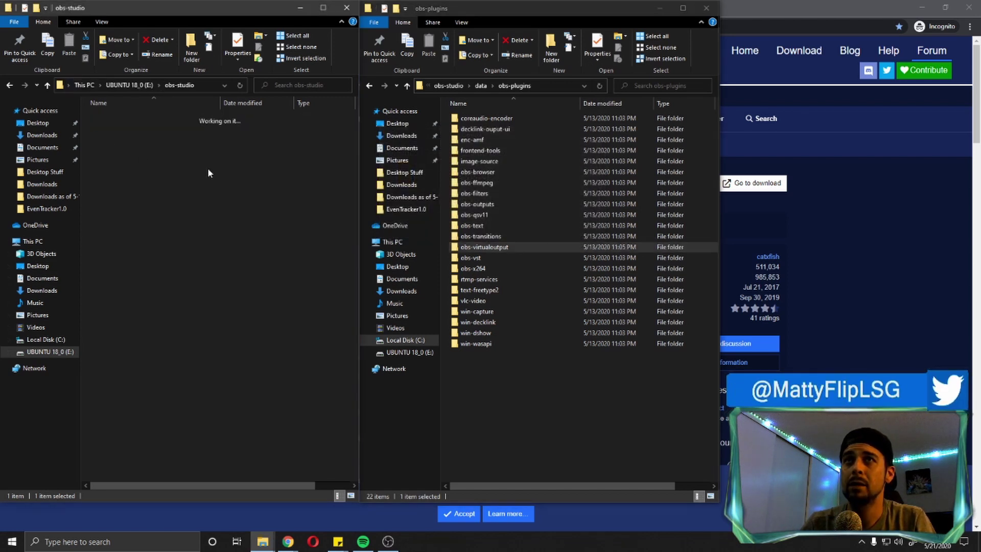
pyautogui.click(448, 86)
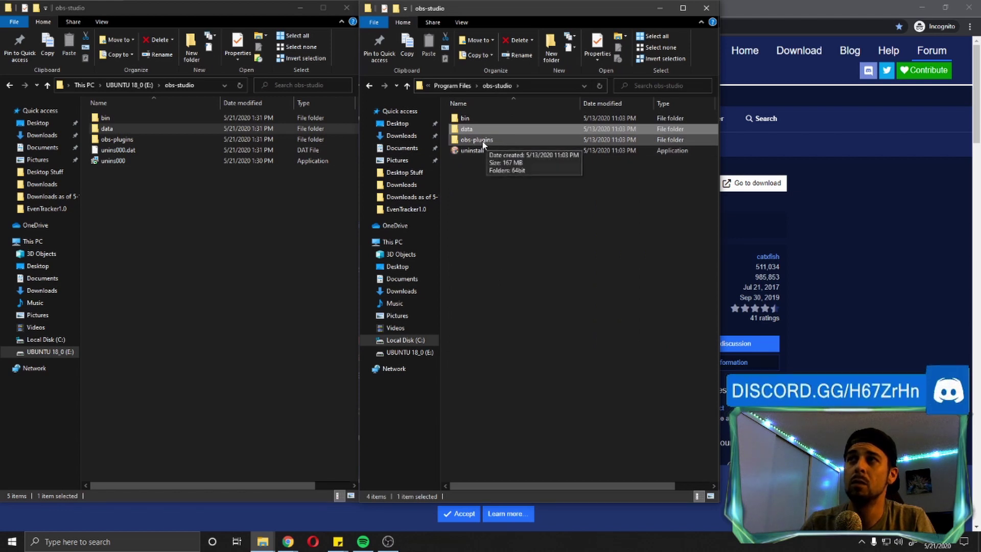
pyautogui.doubleClick(484, 141)
pyautogui.doubleClick(122, 140)
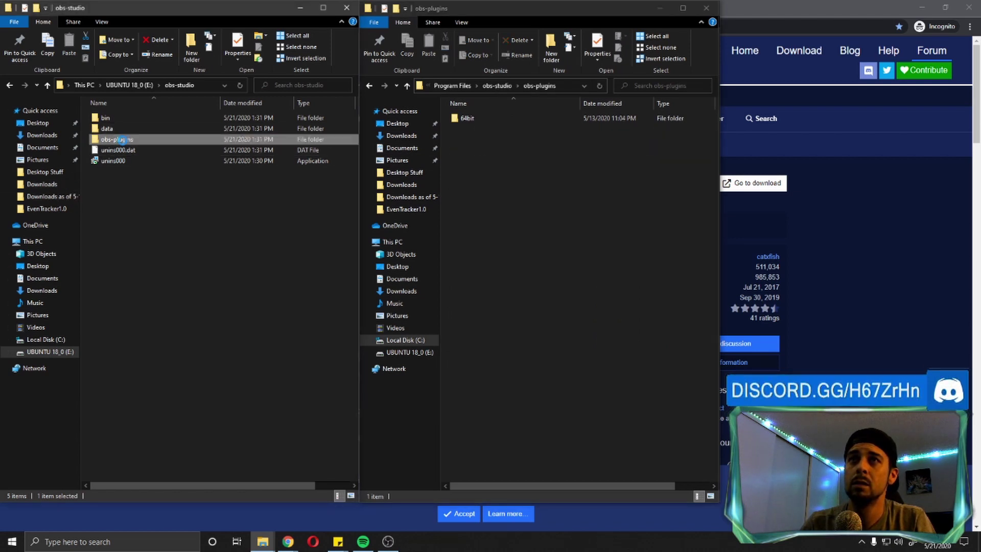
pyautogui.doubleClick(127, 129)
pyautogui.doubleClick(479, 116)
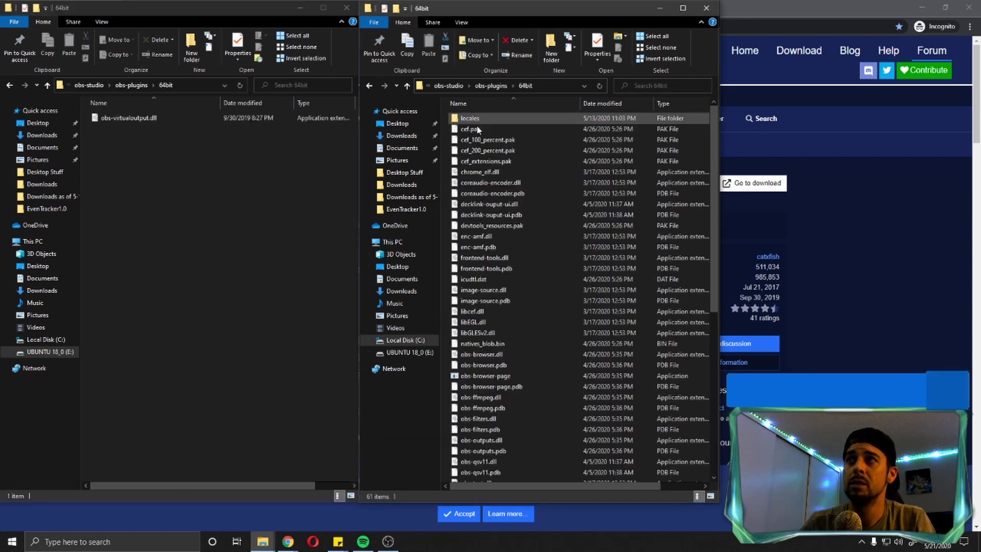
# Step: Copy obs-virtualoutput.dll into the installed 64bit plugins folder, replacing the existing file
pyautogui.click(146, 119)
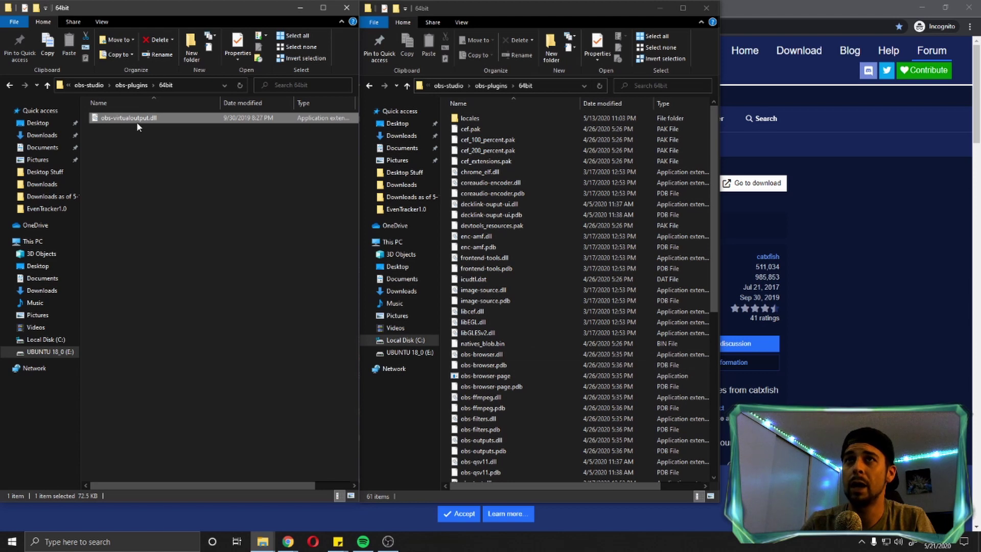
pyautogui.moveTo(136, 121); pyautogui.dragTo(542, 389)
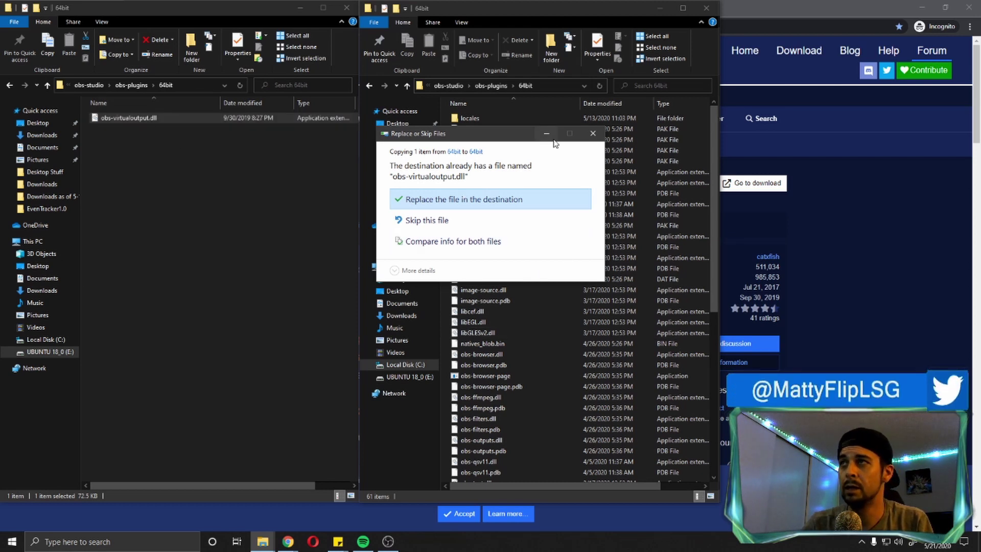
pyautogui.click(601, 134)
# Step: Return the plugin window to E:\obs-studio and select all five items there
pyautogui.click(87, 85)
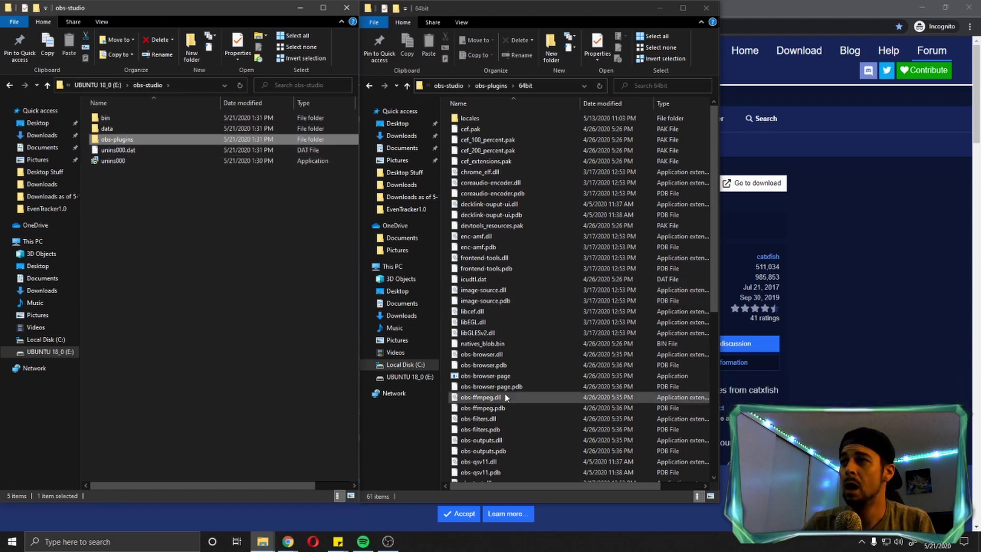
pyautogui.click(504, 279)
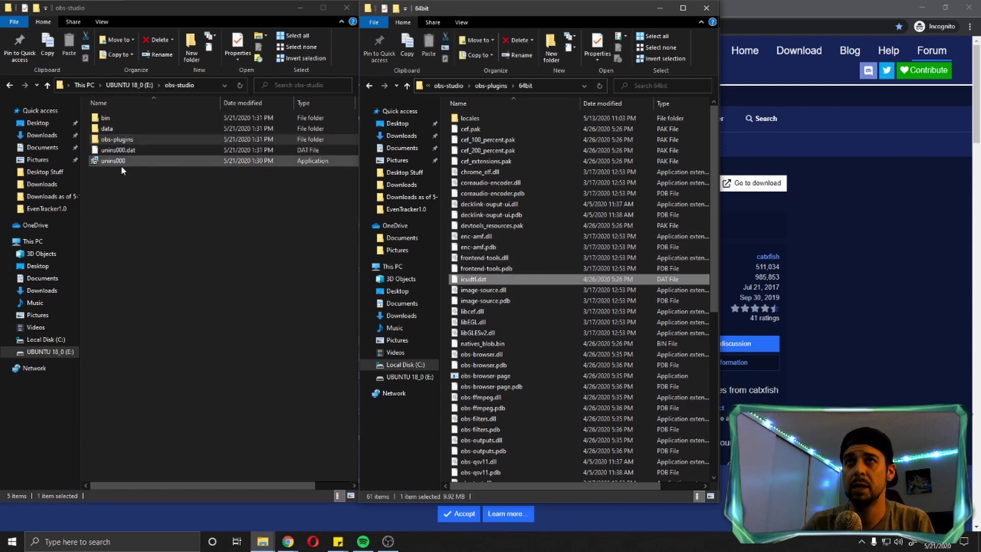
pyautogui.moveTo(121, 168); pyautogui.dragTo(129, 113)
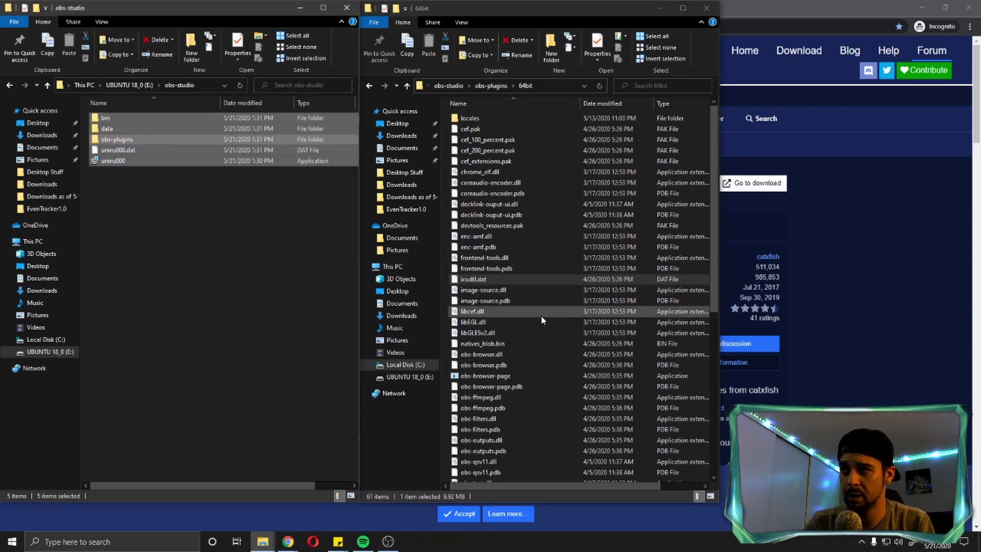
# Step: Close the 64bit, Local Disk (C:) and obs-studio folder windows
pyautogui.click(518, 366)
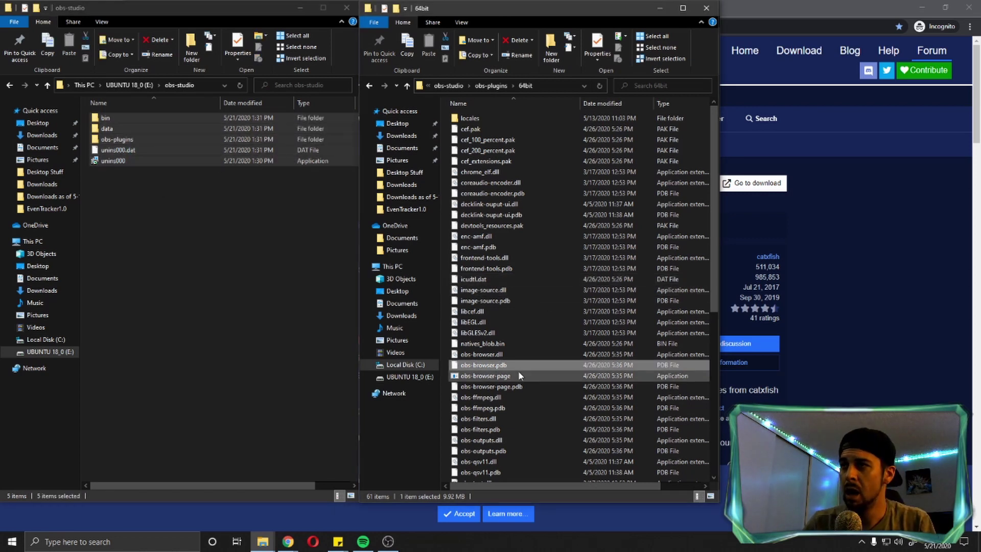
pyautogui.click(706, 8)
pyautogui.click(708, 8)
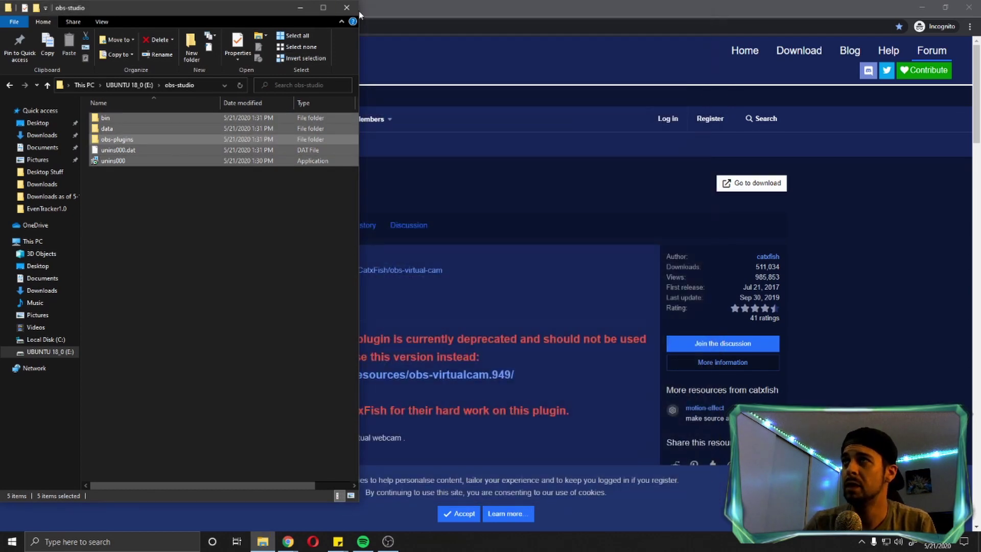
pyautogui.click(346, 8)
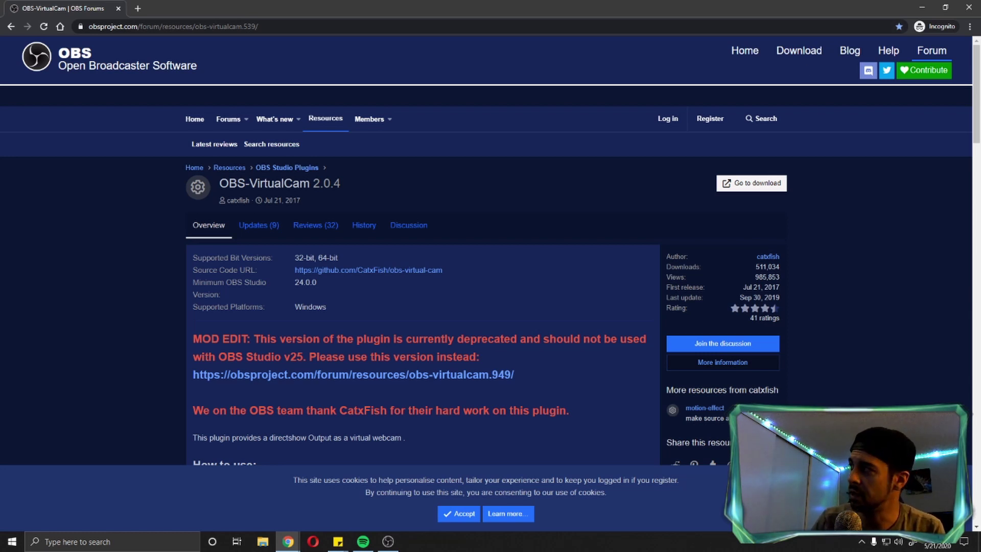
# Step: Bring OBS Studio forward, centre its window and show the Tools menu
pyautogui.hotkey('alt', 'Tab')
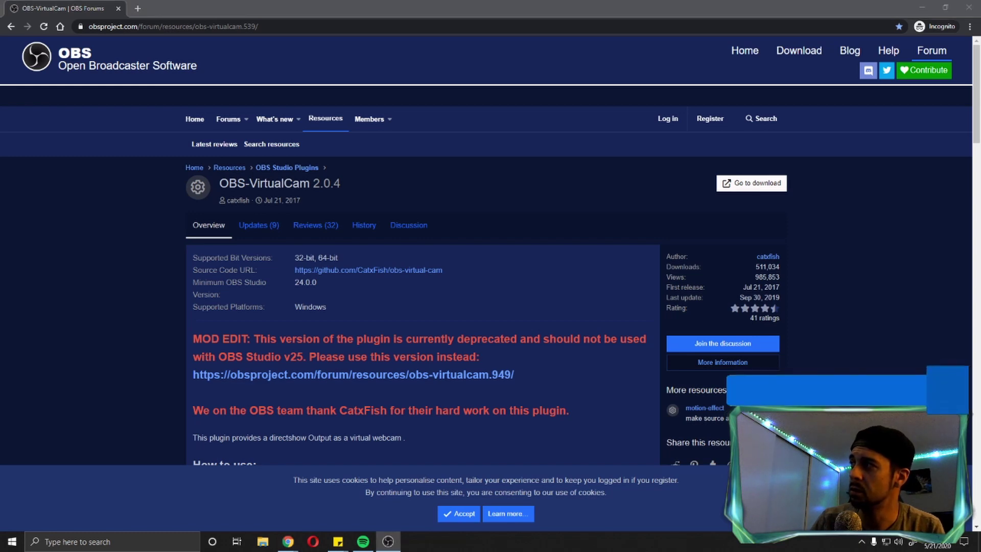
pyautogui.moveTo(732, 132); pyautogui.dragTo(459, 80)
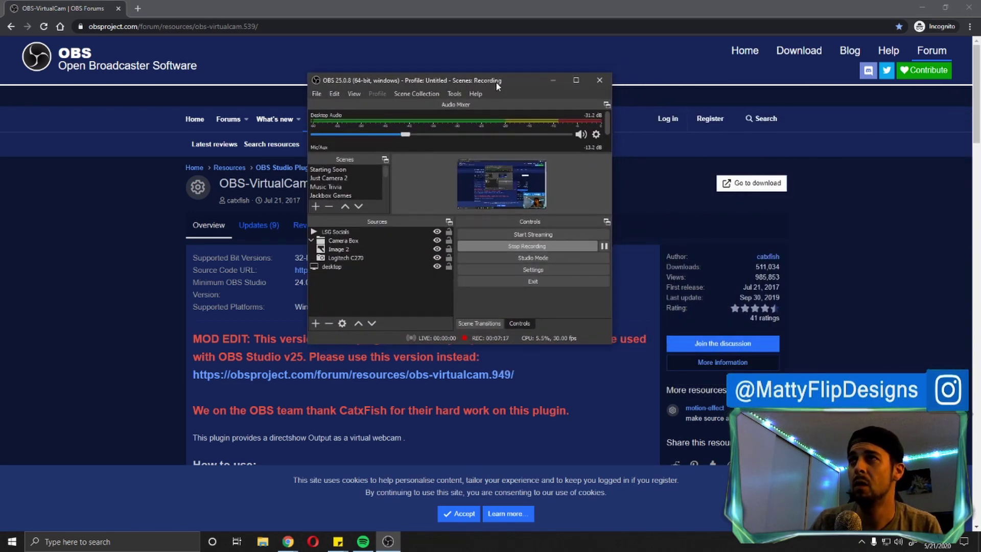
pyautogui.click(455, 94)
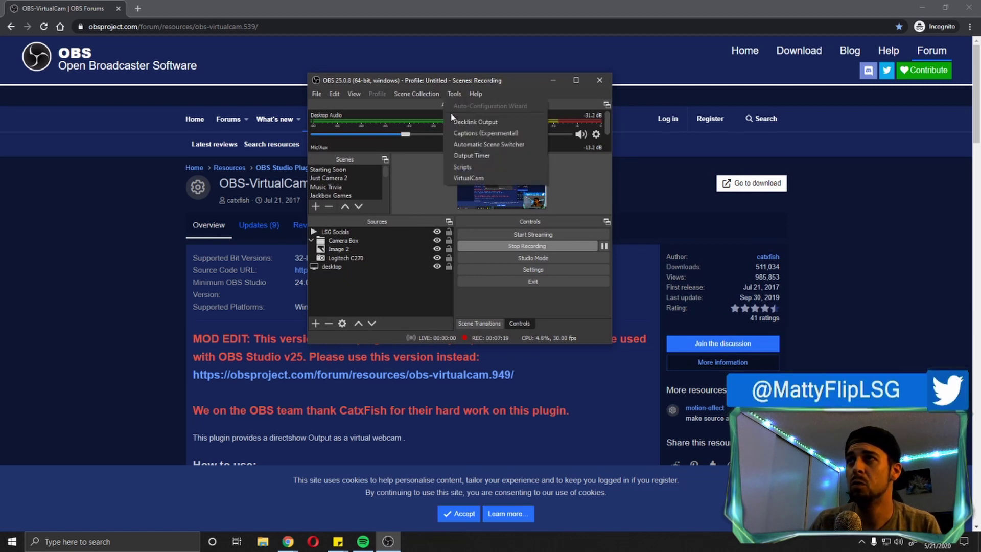
# Step: Start VirtualCam output to OBS-Camera with 0 buffered frames, then close its dialog
pyautogui.click(474, 179)
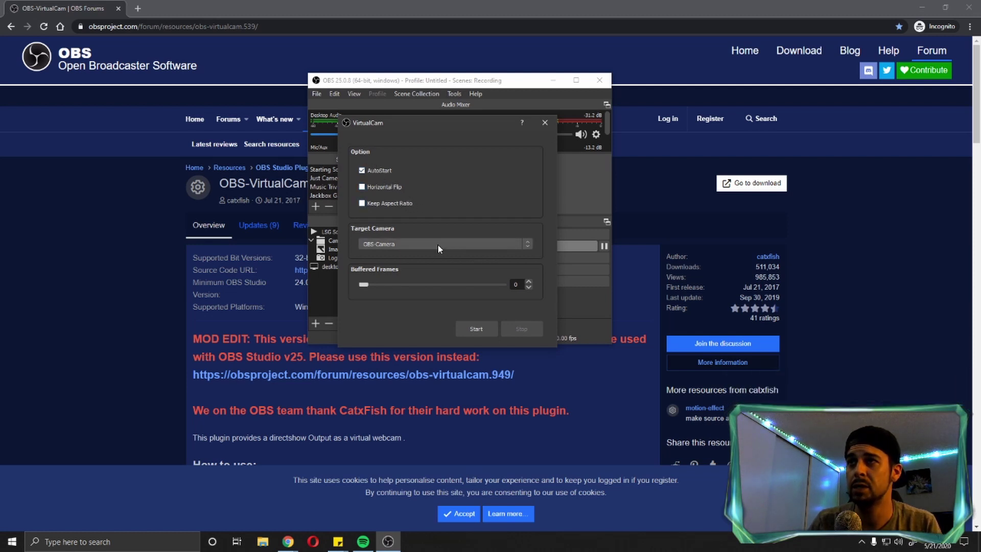
pyautogui.click(528, 243)
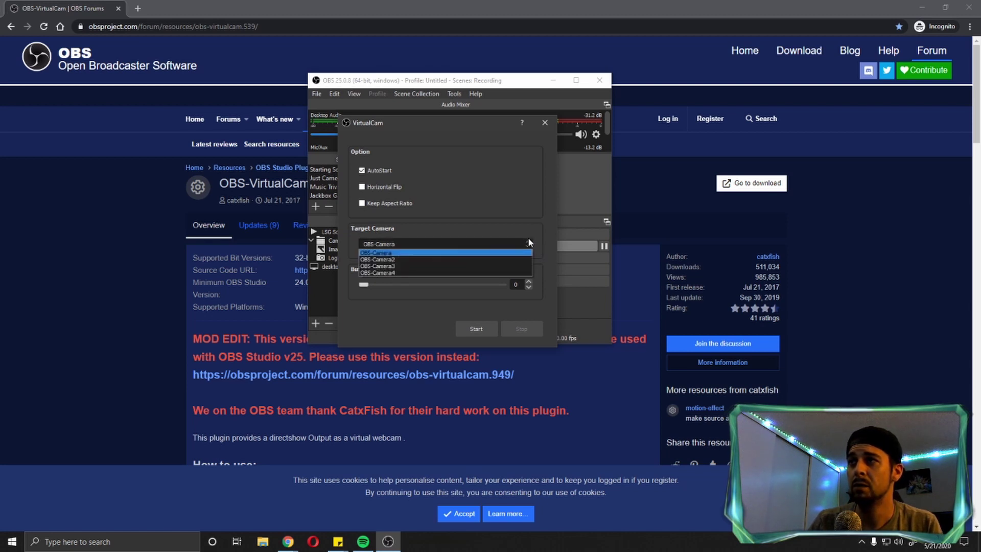
pyautogui.click(529, 243)
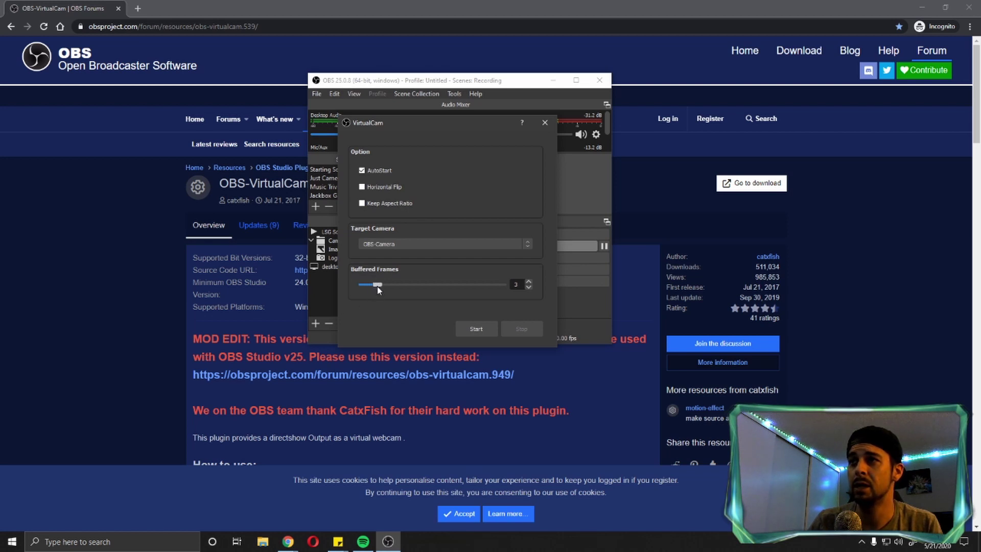
pyautogui.moveTo(379, 287); pyautogui.dragTo(366, 284)
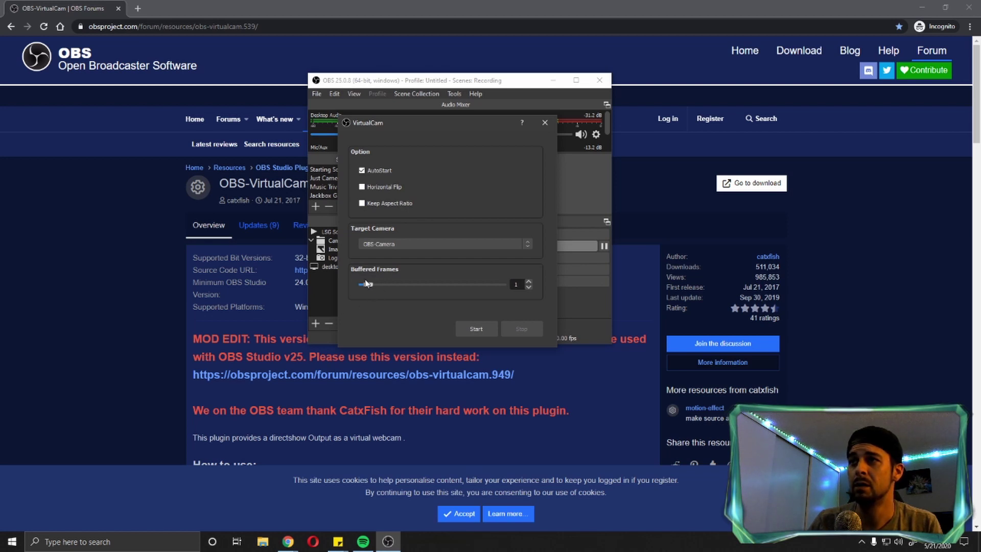
pyautogui.click(474, 329)
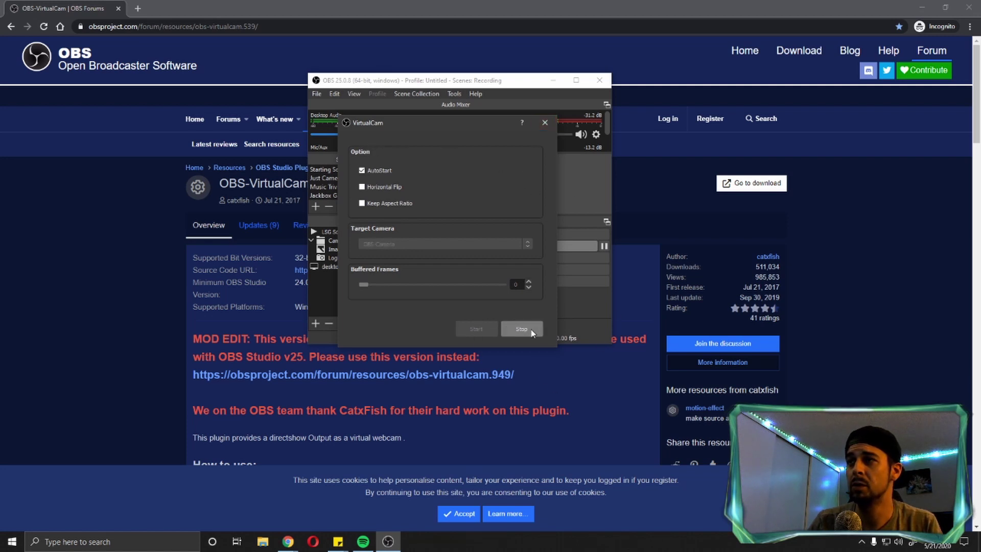
pyautogui.click(545, 123)
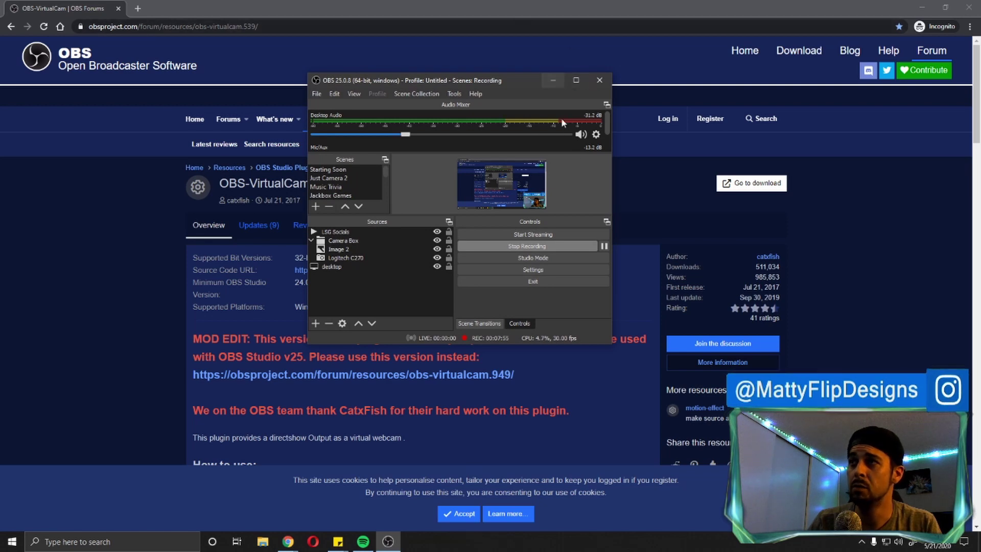
# Step: Move OBS off screen and bring the YouNow Chrome window to the front
pyautogui.moveTo(509, 81); pyautogui.dragTo(980, 122)
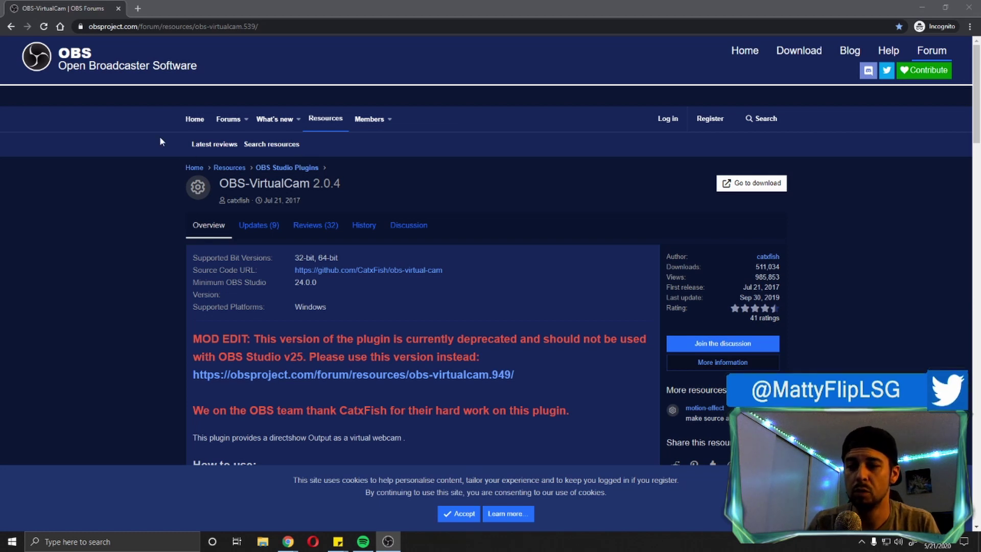
pyautogui.click(922, 9)
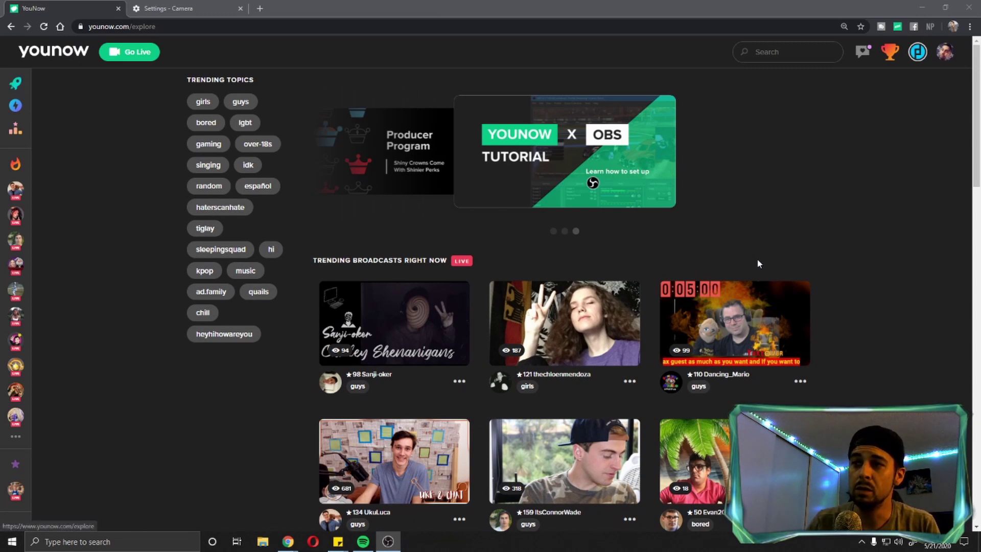
pyautogui.click(836, 222)
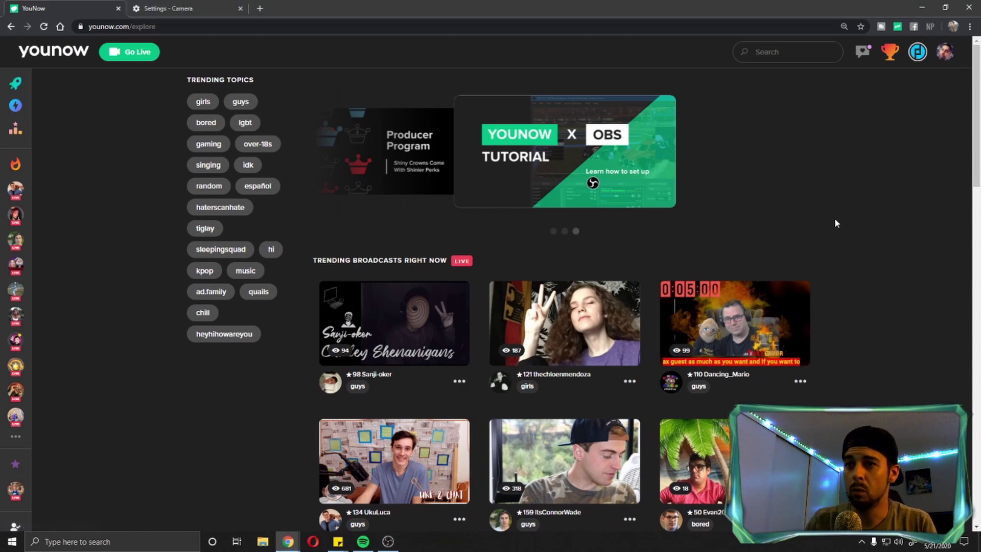
pyautogui.click(970, 27)
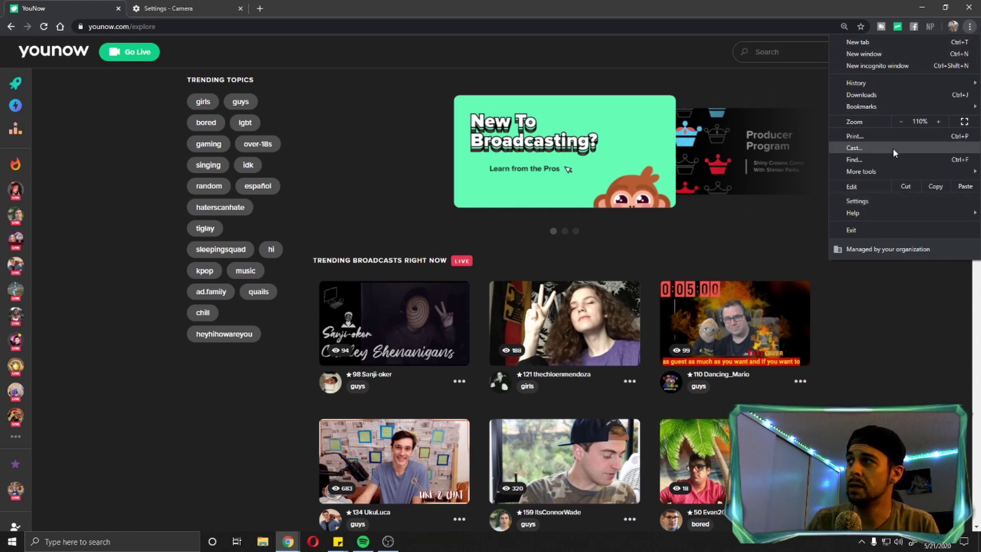
pyautogui.click(882, 201)
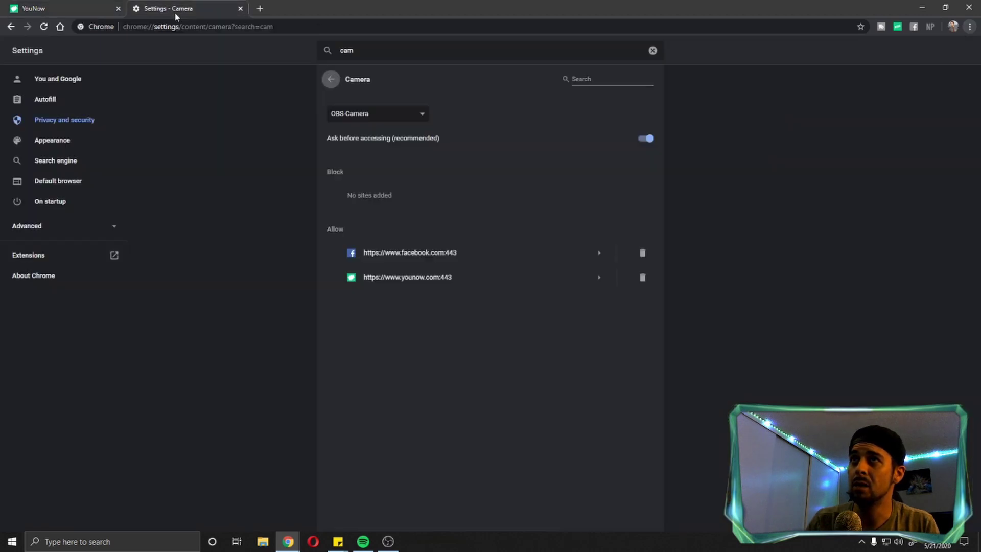
pyautogui.click(76, 8)
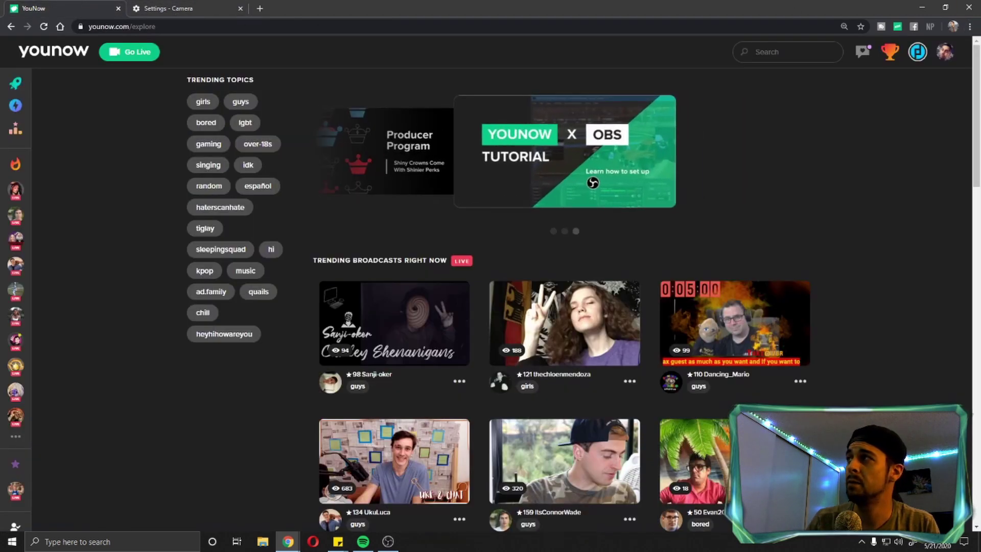
# Step: Search Chrome Settings for 'cam' and go to Site Settings > Camera
pyautogui.click(970, 26)
pyautogui.click(889, 198)
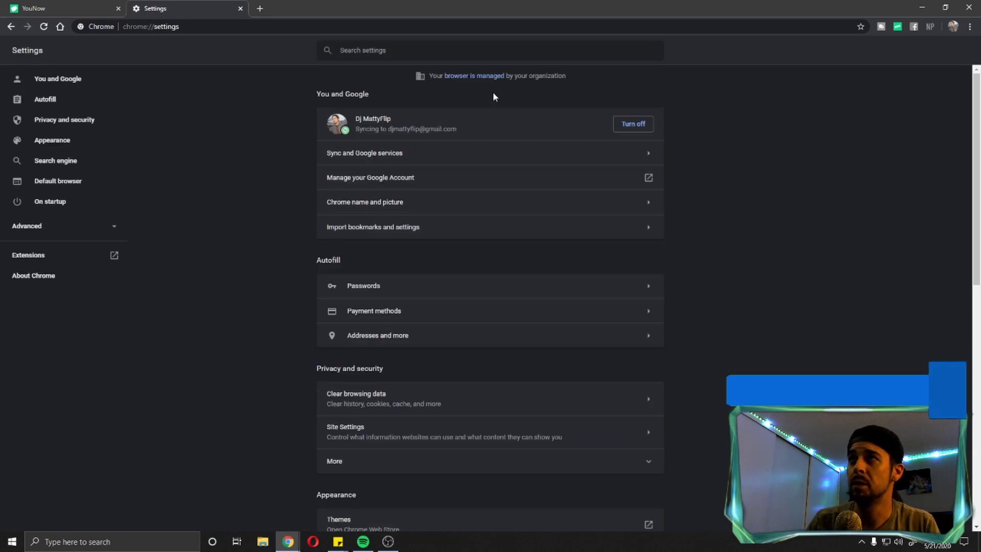
pyautogui.write('cam')
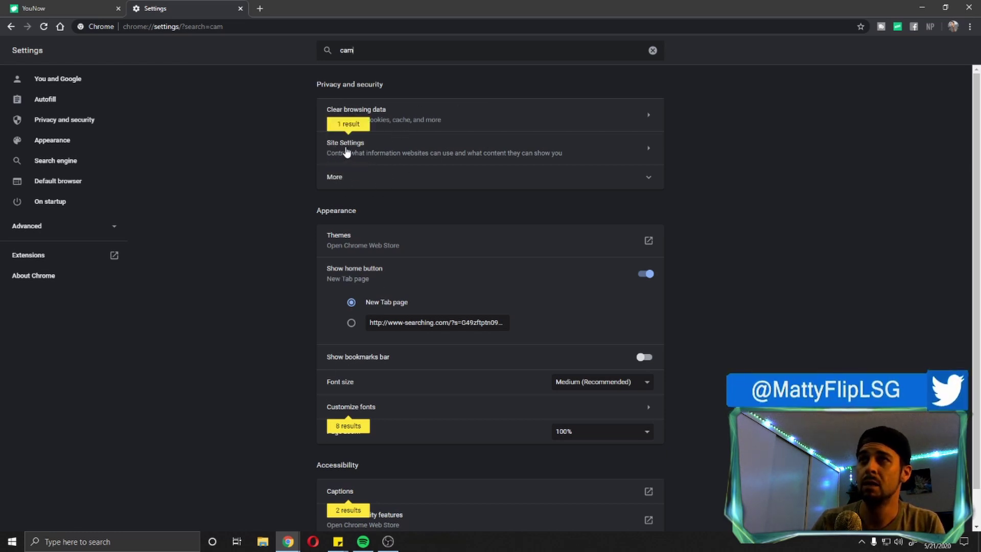
pyautogui.click(521, 154)
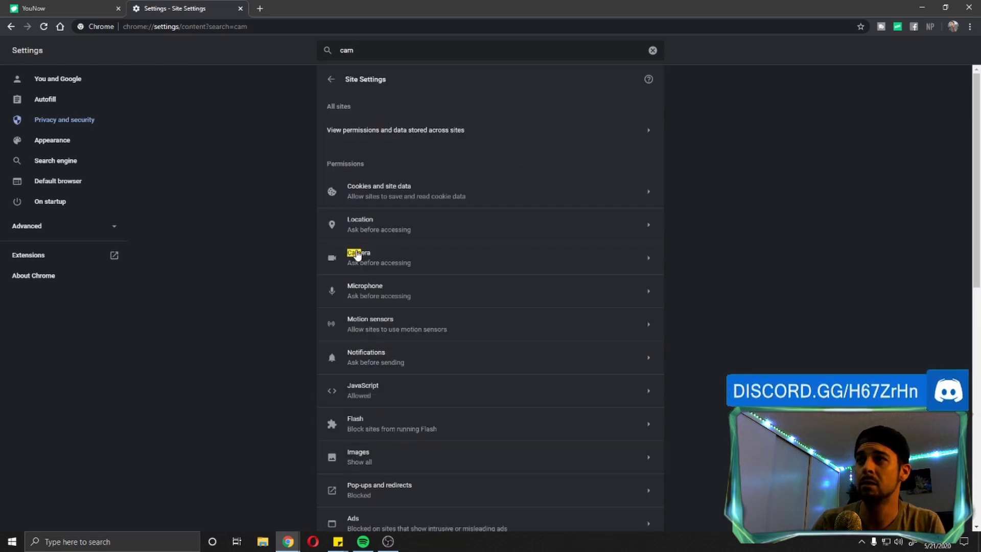
pyautogui.click(381, 258)
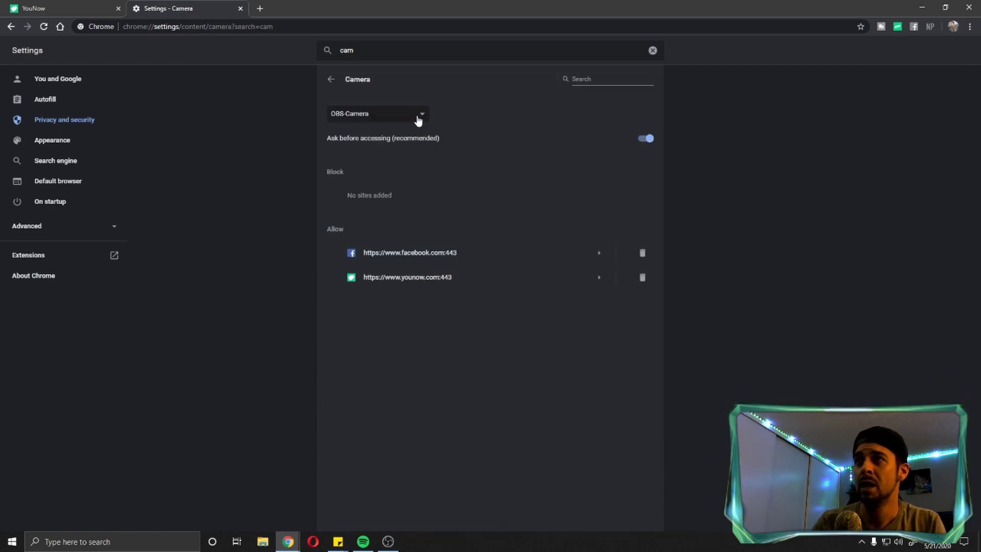
# Step: Choose OBS-Camera as Chrome's camera, close the settings tab and reload YouNow
pyautogui.click(418, 118)
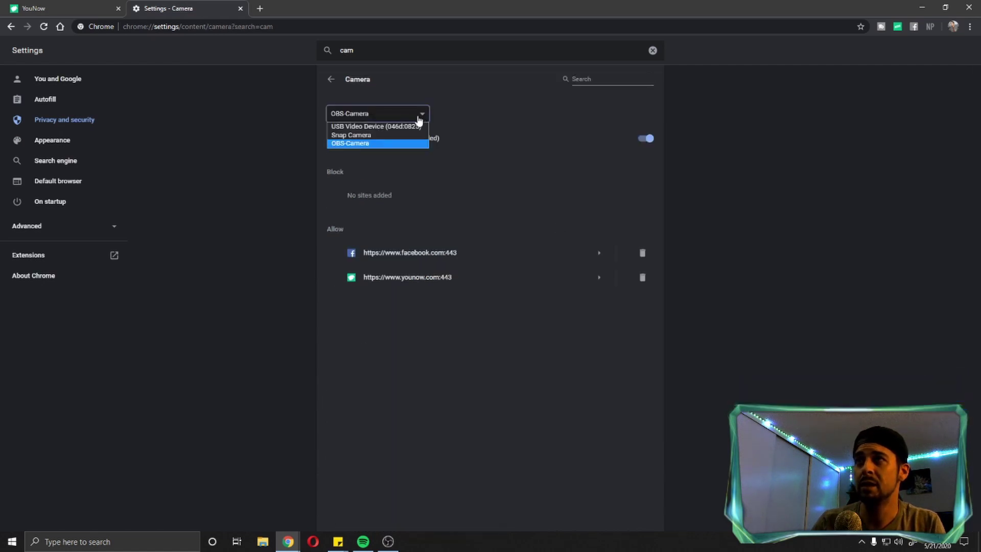
pyautogui.click(367, 144)
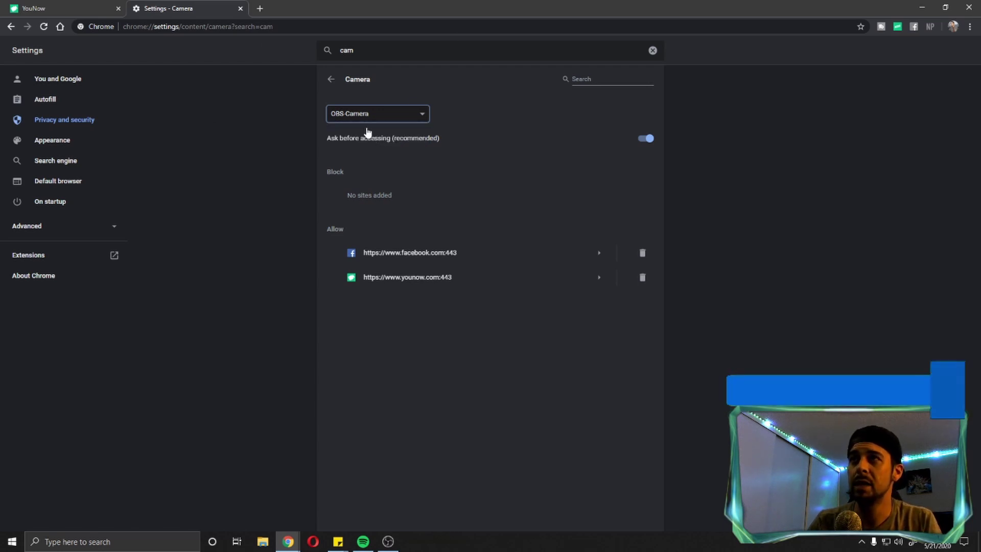
pyautogui.click(240, 8)
pyautogui.click(186, 9)
# Step: Reload YouNow and start a broadcast, passing title and photo to the OBS stream-key preview
pyautogui.click(43, 26)
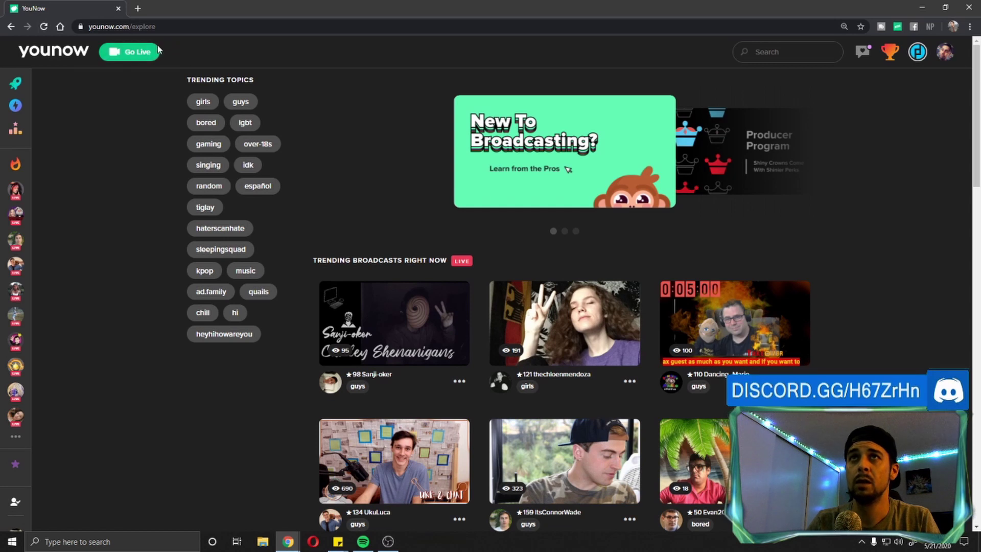
pyautogui.click(137, 53)
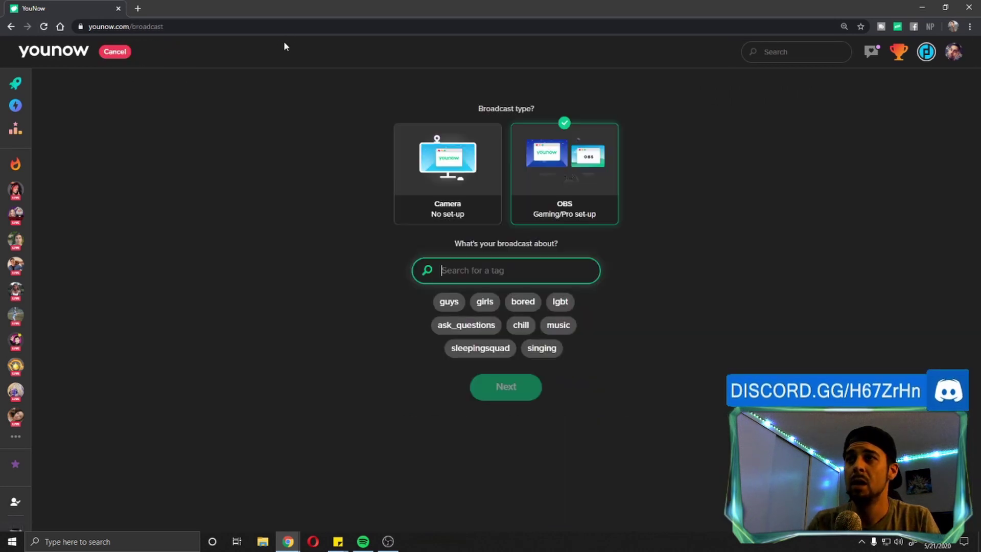
pyautogui.click(438, 304)
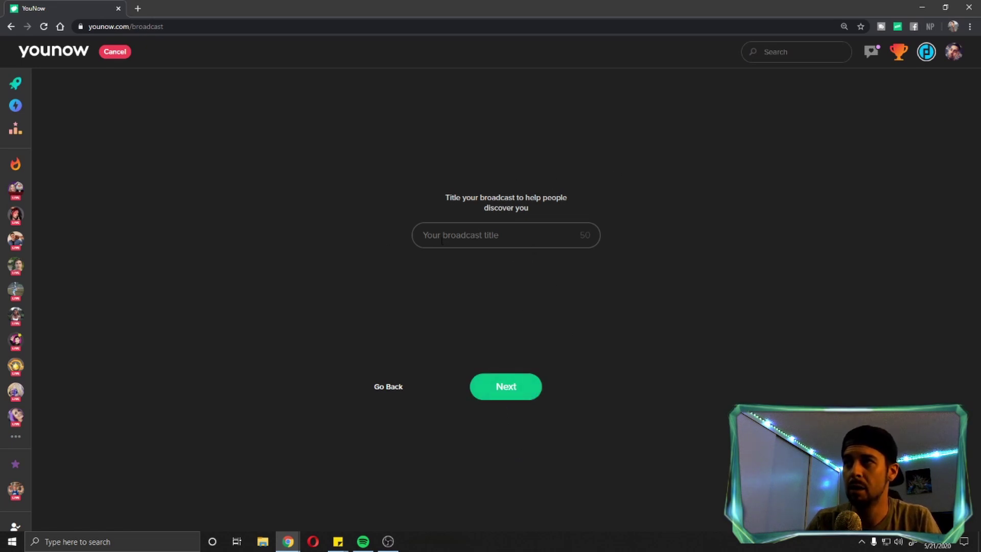
pyautogui.click(507, 393)
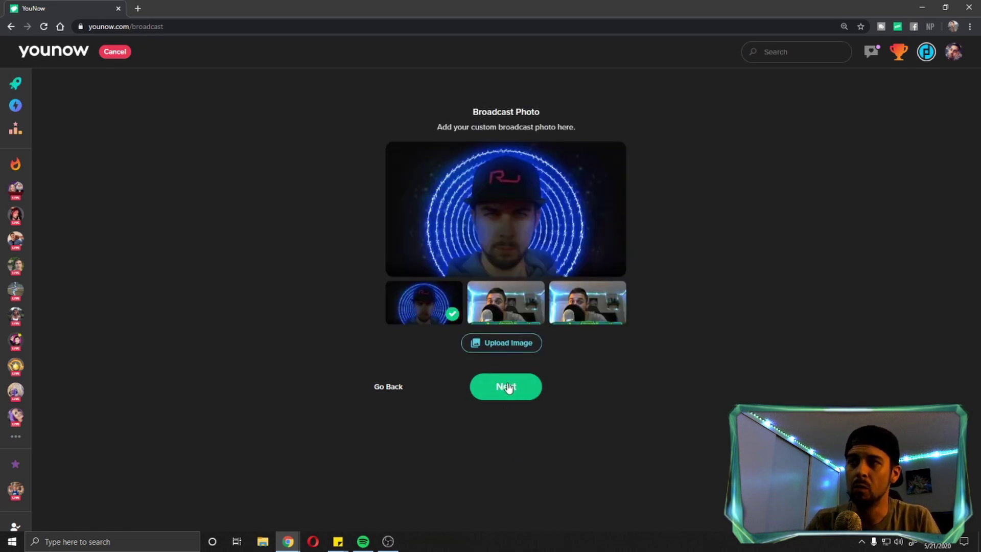
pyautogui.click(506, 388)
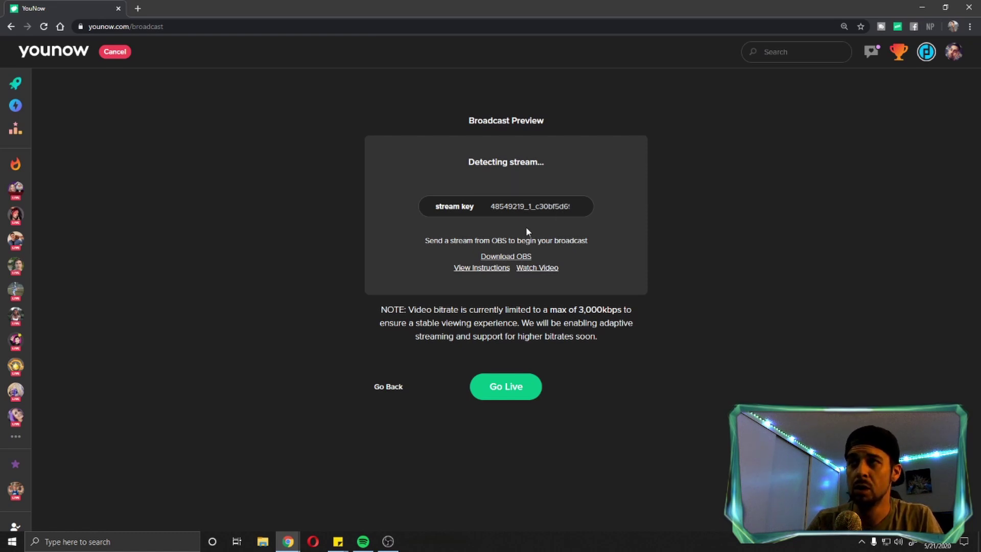
# Step: Go back three steps, choose the Camera broadcast type, and continue untitled to the preview
pyautogui.click(390, 387)
pyautogui.click(390, 388)
pyautogui.click(390, 387)
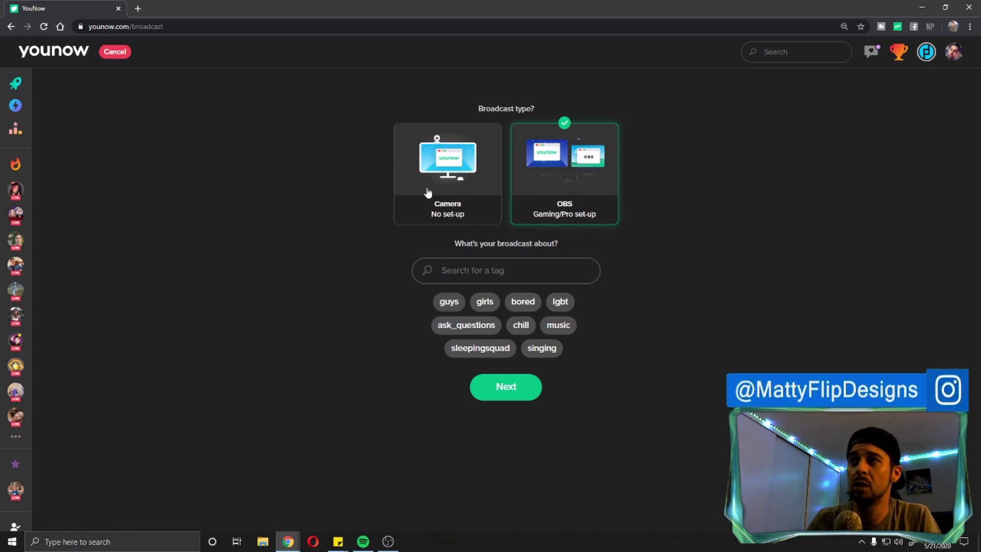
pyautogui.click(405, 213)
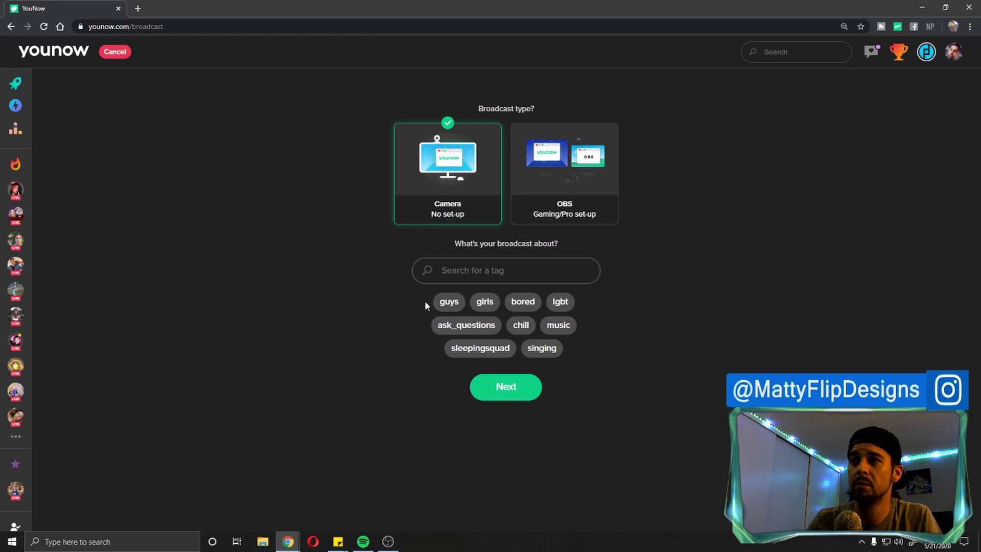
pyautogui.click(454, 304)
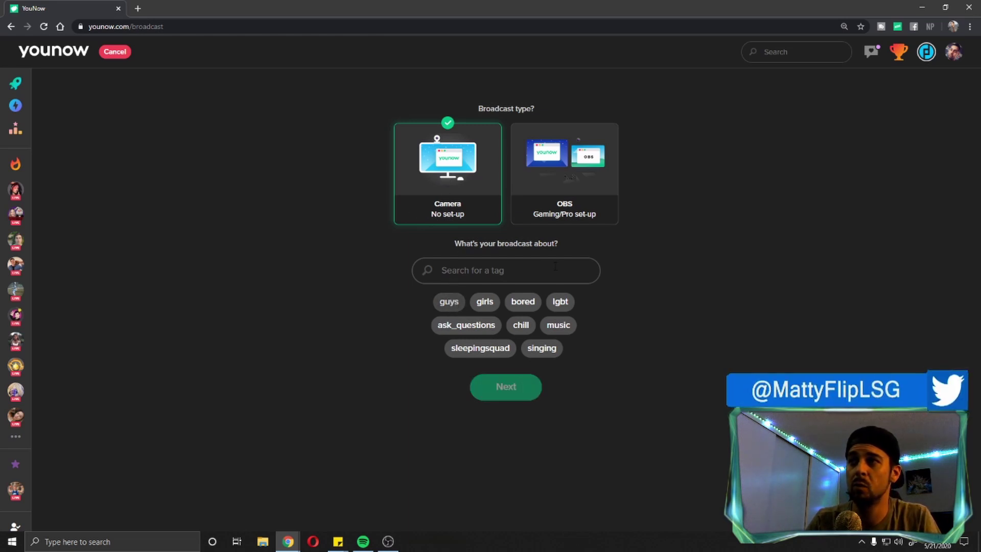
pyautogui.click(452, 303)
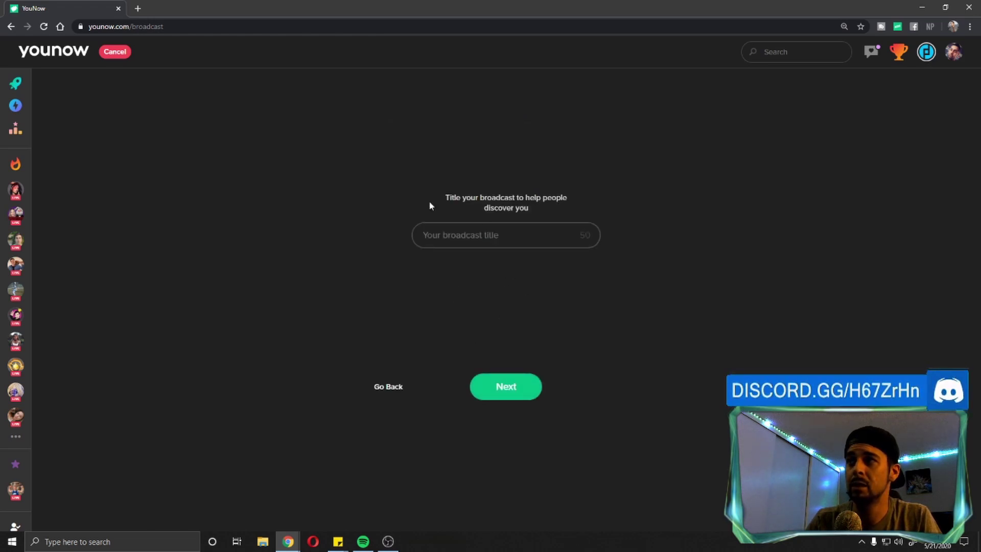
pyautogui.click(529, 389)
pyautogui.click(510, 396)
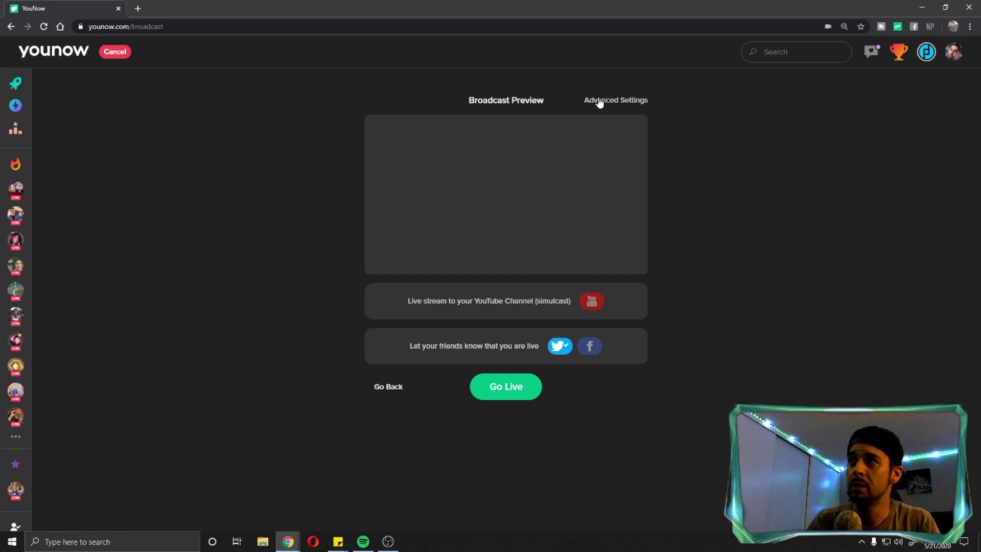
# Step: Select OBS-Camera as the broadcast camera under Advanced Settings
pyautogui.click(616, 100)
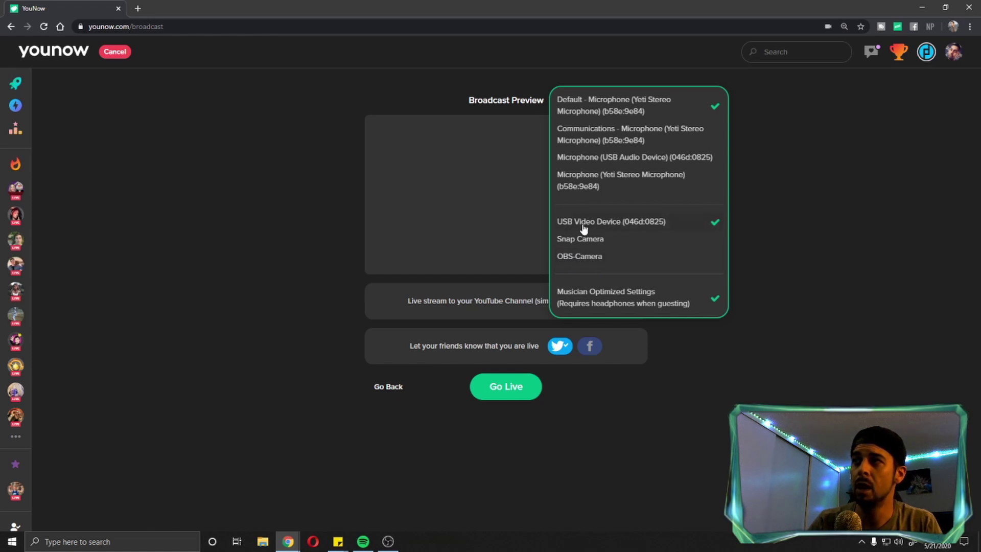
pyautogui.click(576, 261)
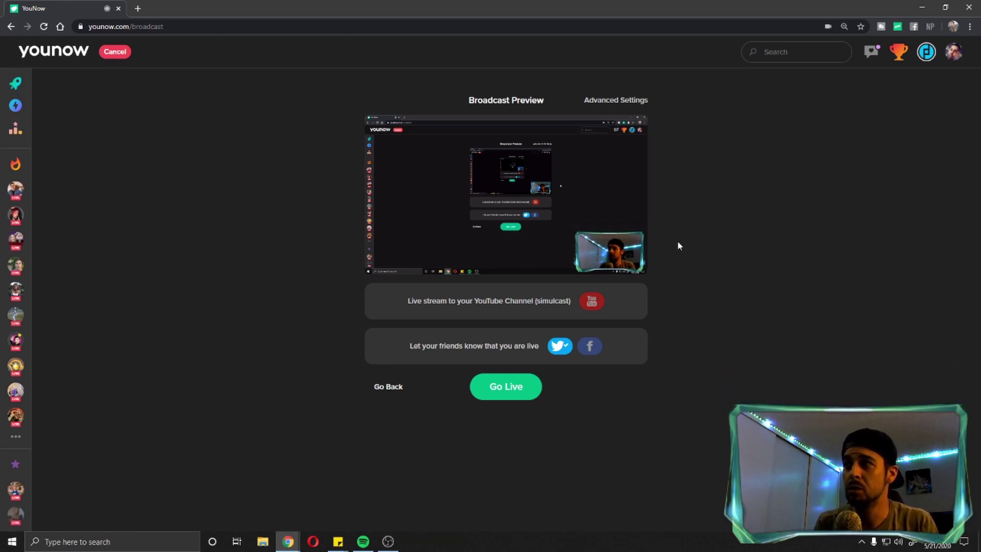
# Step: Return to Explore and open a live Fortnite gaming broadcast from the trending grid
pyautogui.click(68, 55)
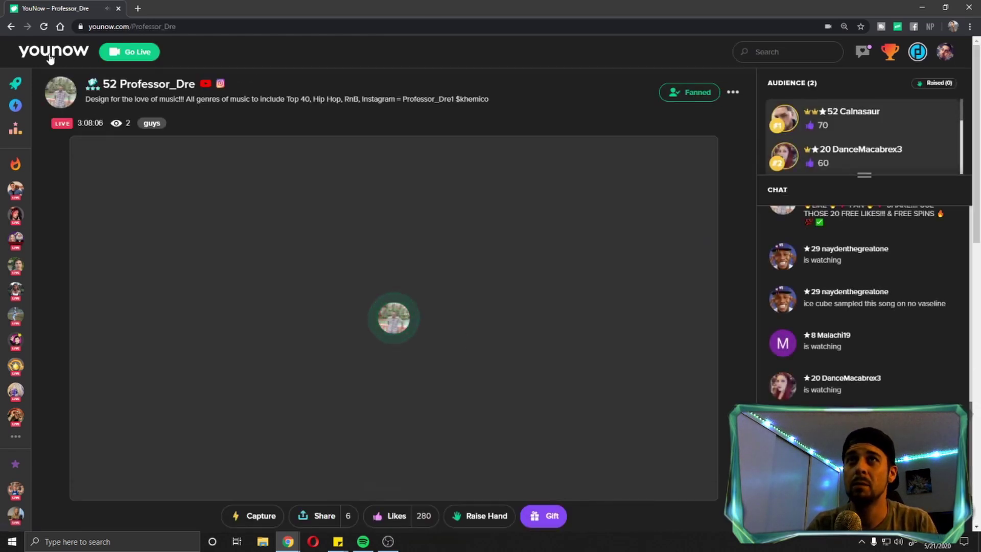
pyautogui.click(53, 60)
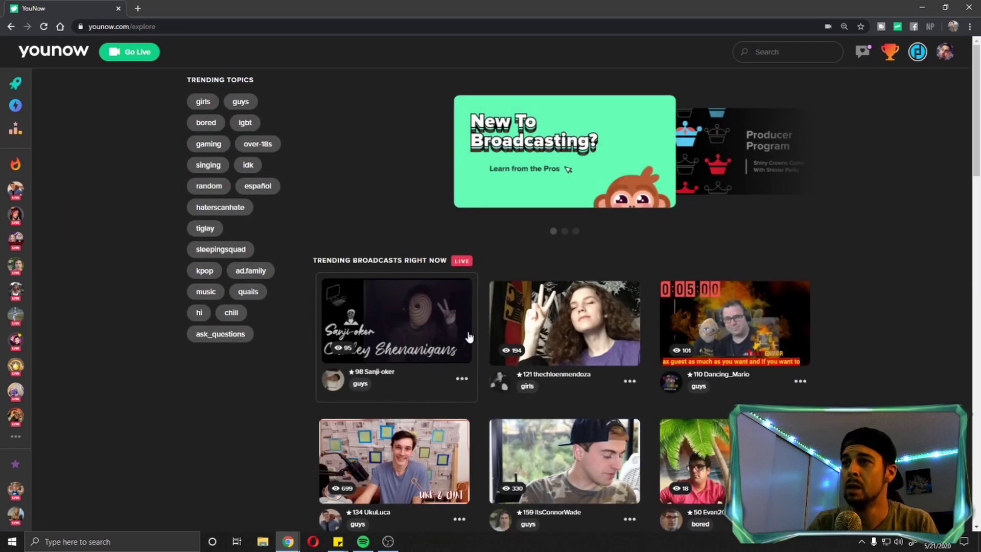
pyautogui.scroll(-4, 614, 293)
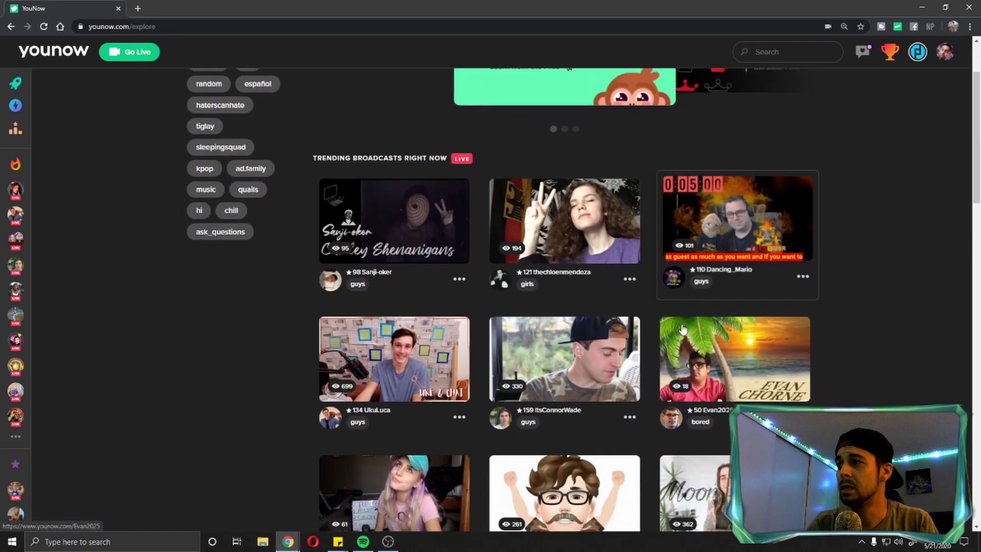
pyautogui.scroll(-5, 614, 292)
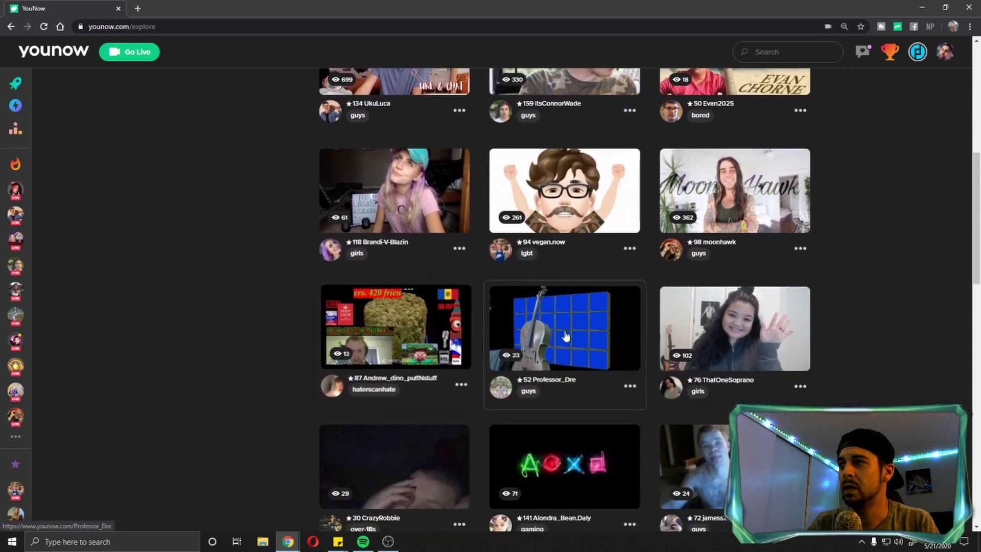
pyautogui.scroll(-1, 547, 331)
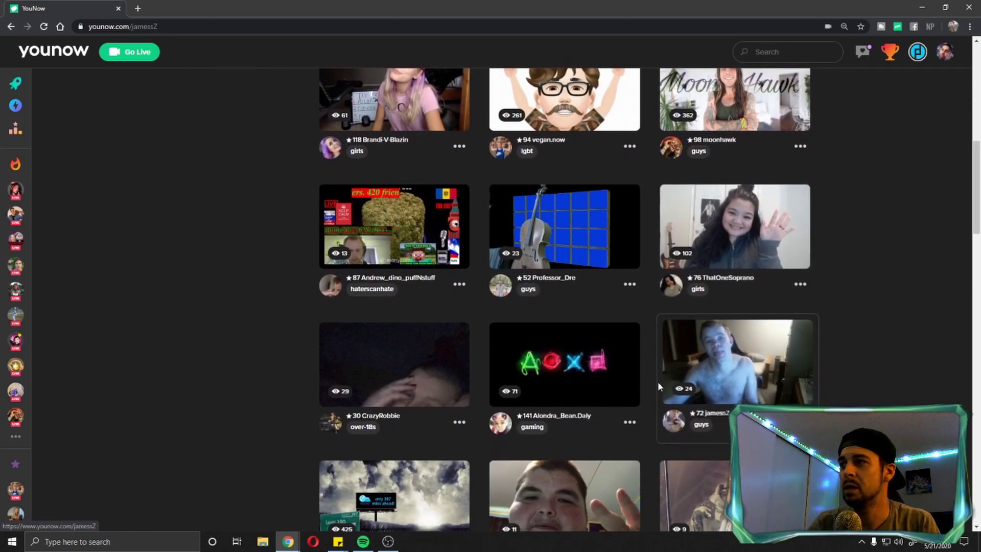
pyautogui.click(670, 337)
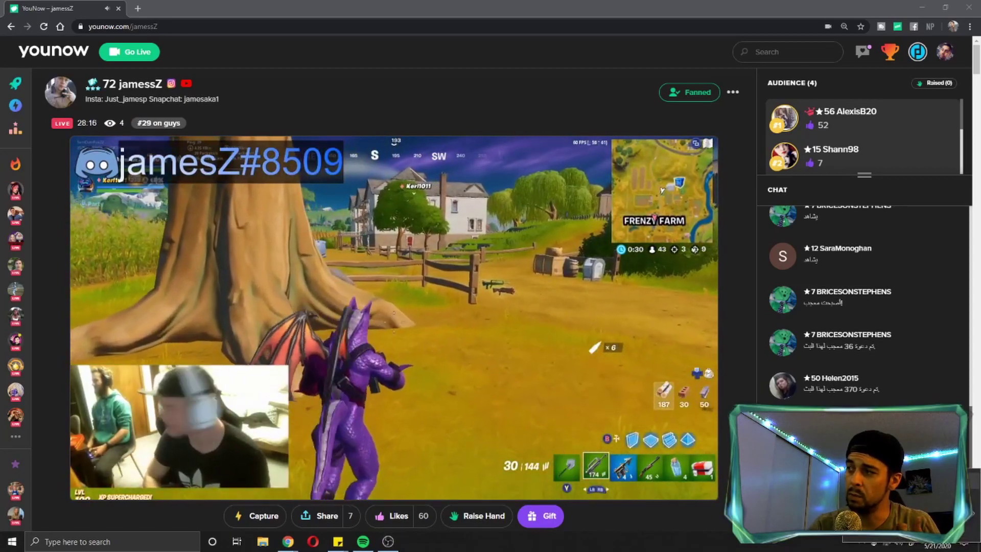
# Step: Set Chrome's output to Speakers (Yeti Stereo Microphone) in App volume preferences, then close Settings
pyautogui.press('super+i')
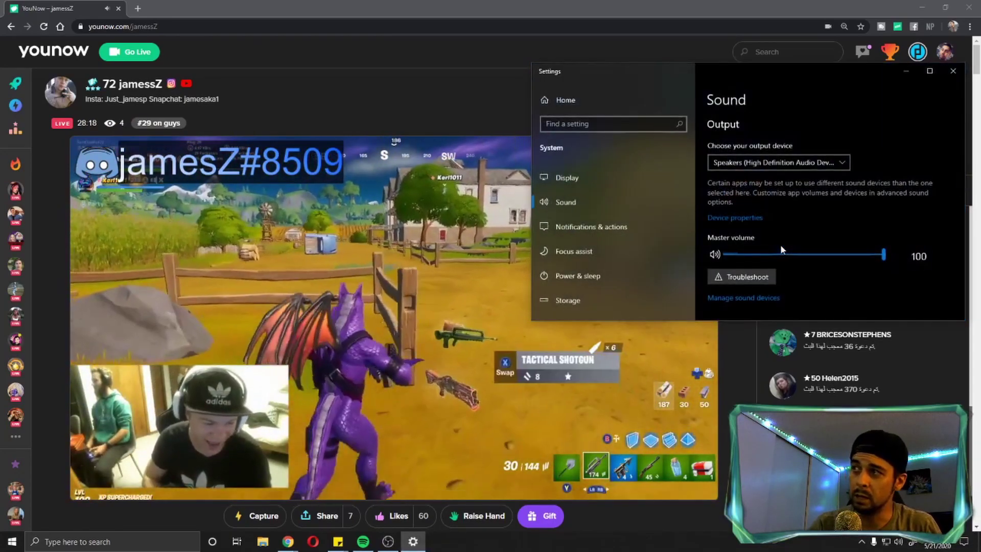
pyautogui.scroll(-5, 777, 252)
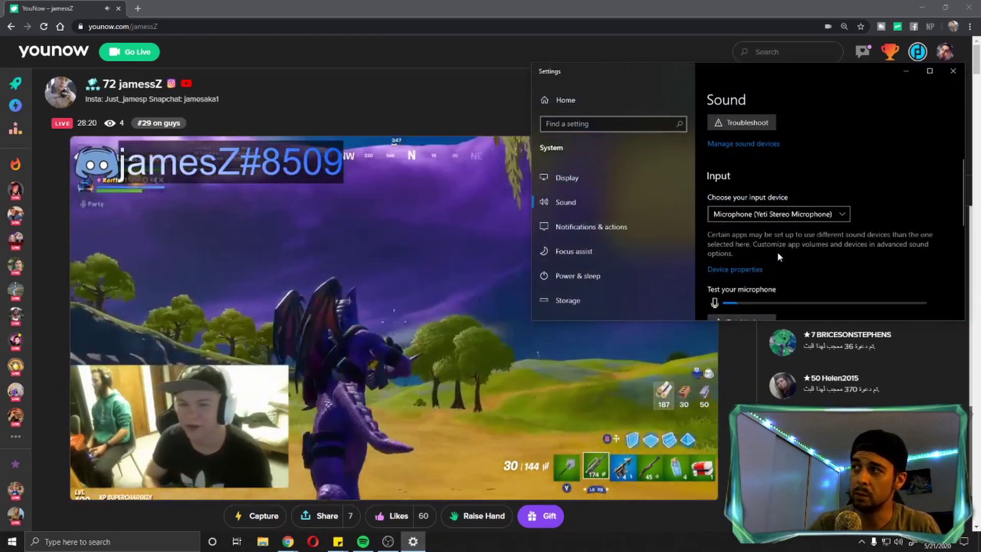
pyautogui.click(786, 284)
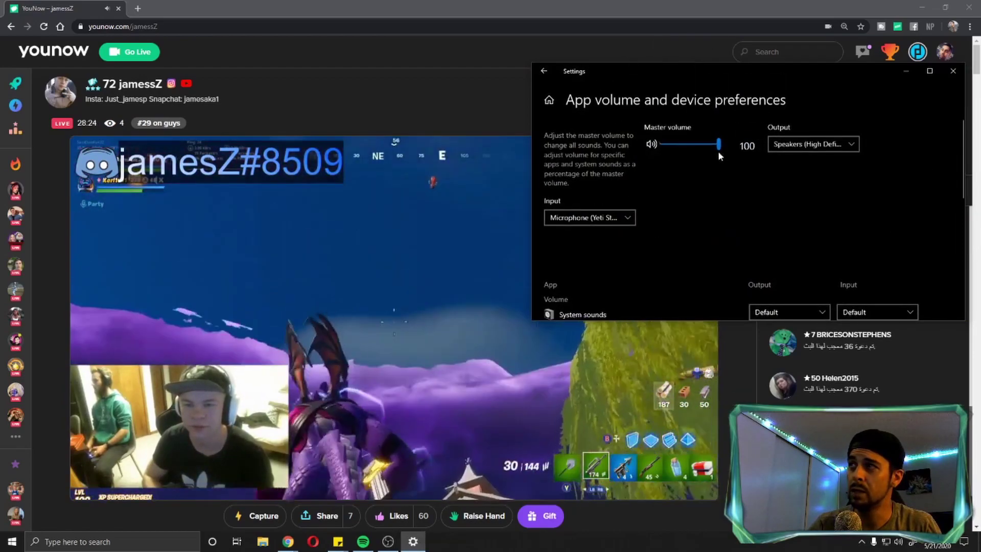
pyautogui.scroll(-2, 701, 179)
pyautogui.scroll(-5, 690, 185)
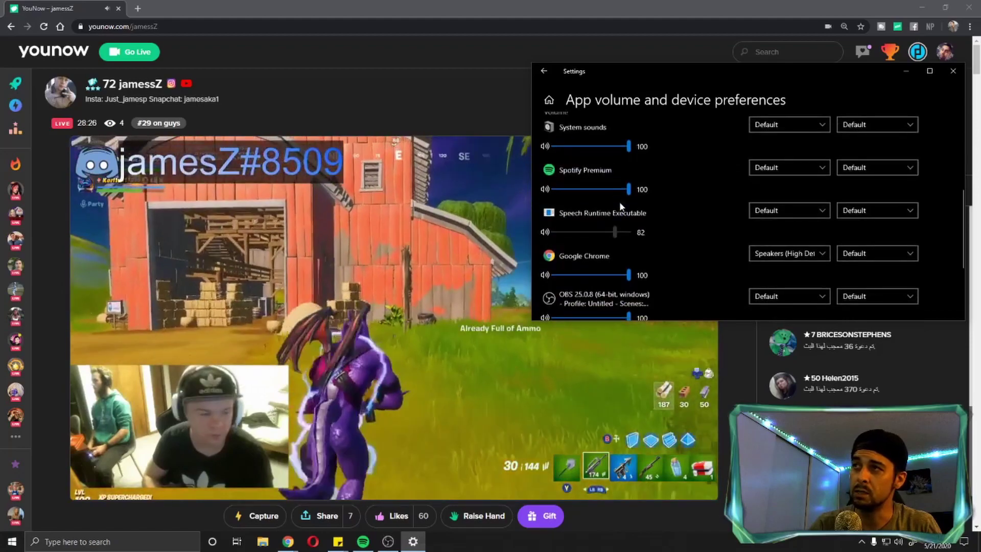
pyautogui.scroll(-1, 800, 225)
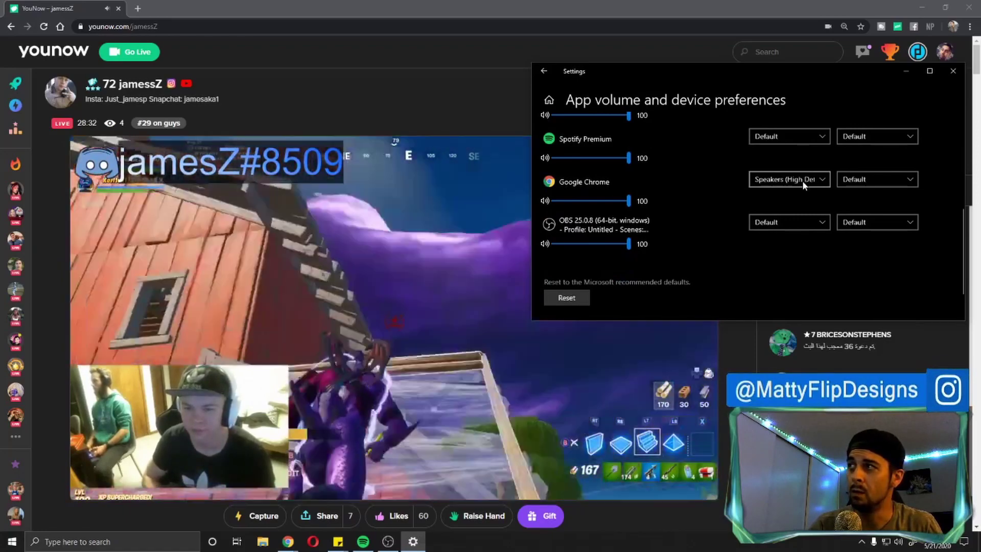
pyautogui.click(804, 177)
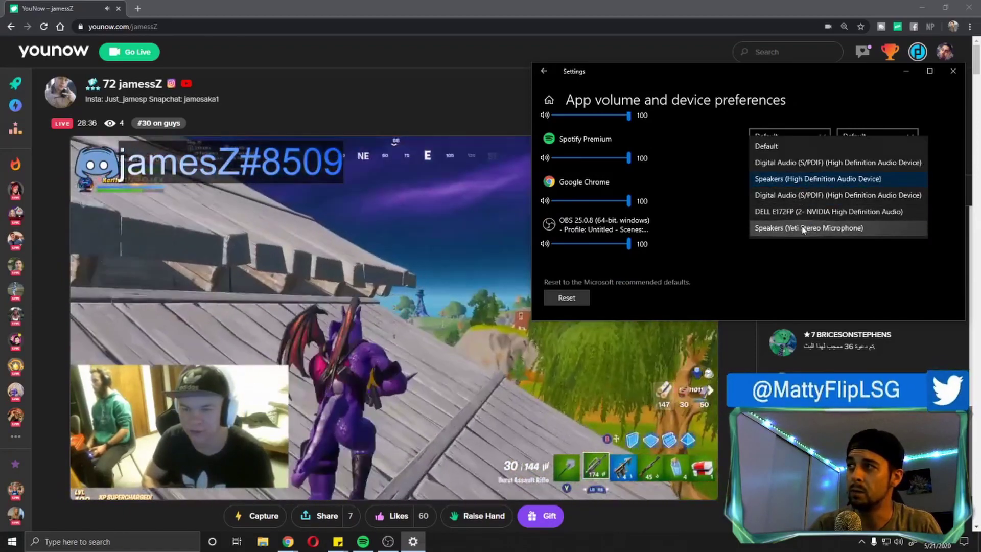
pyautogui.click(800, 229)
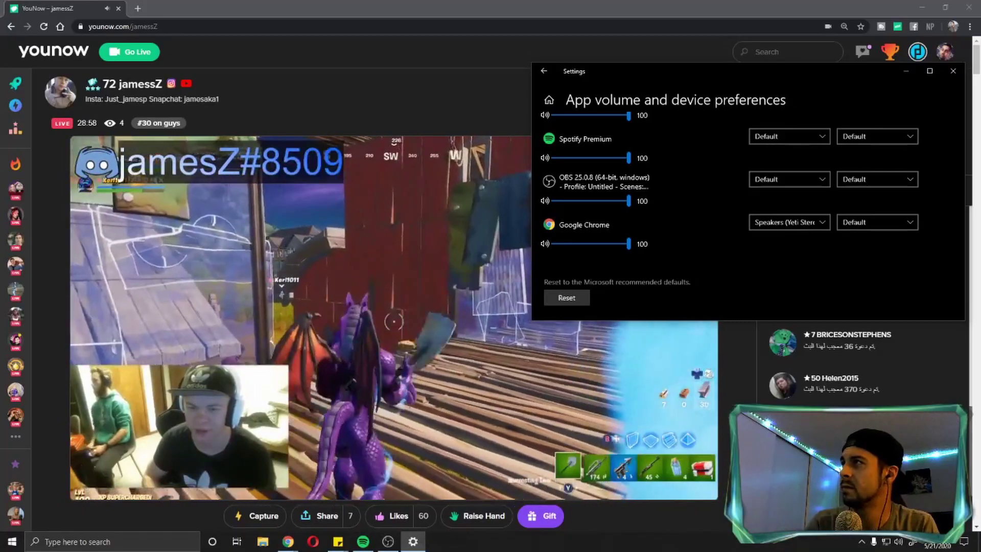
pyautogui.click(953, 72)
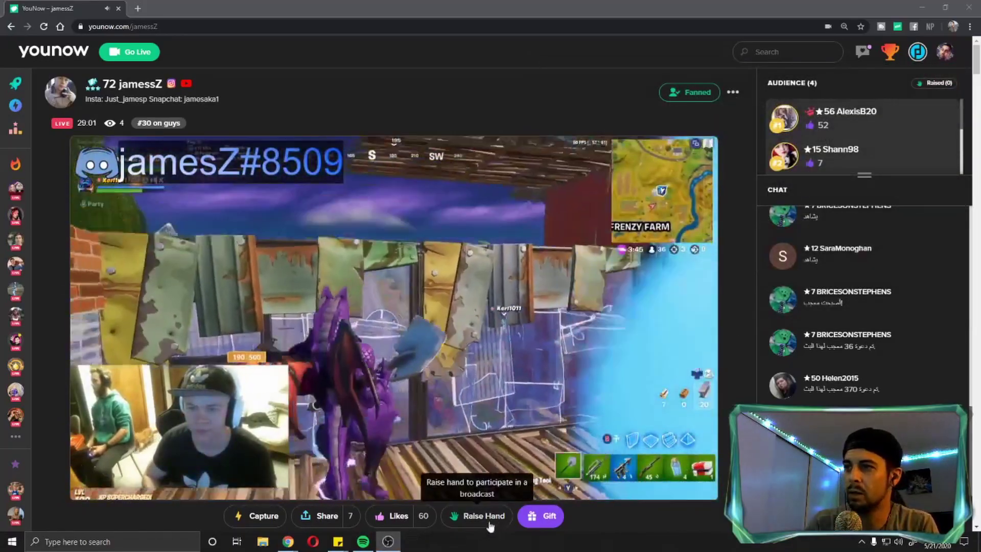
# Step: Raise a hand to join the broadcast as a guest, then switch to OBS Studio
pyautogui.click(484, 516)
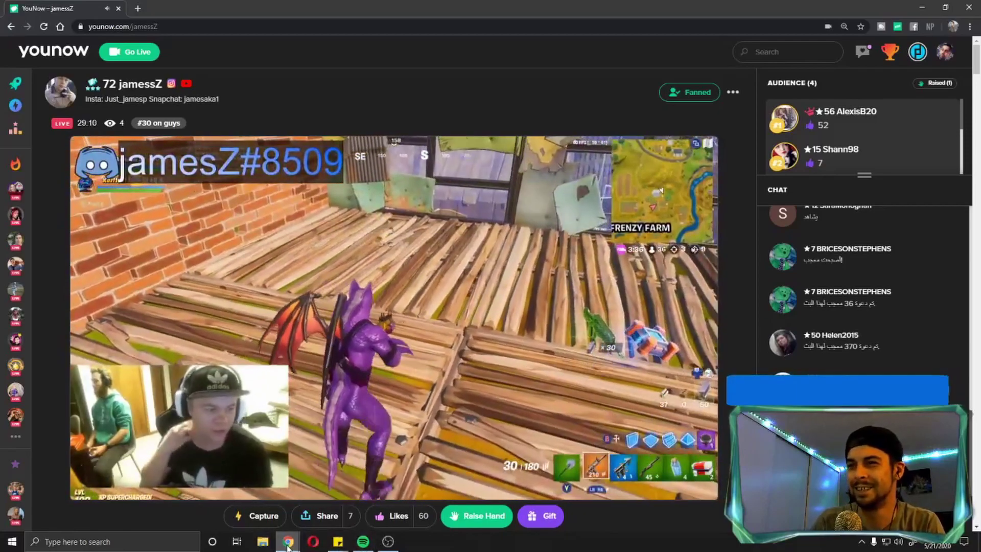
pyautogui.moveTo(296, 546)
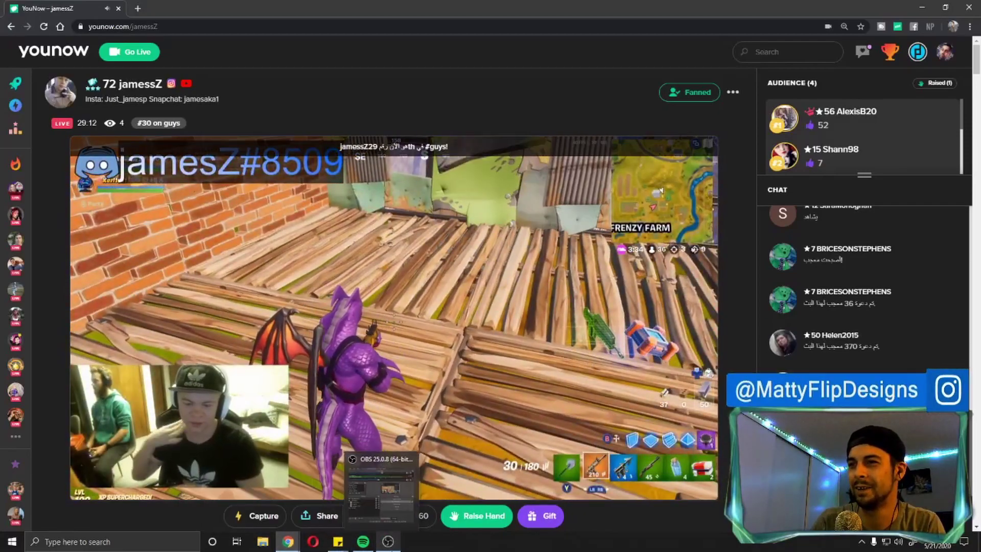
pyautogui.click(388, 541)
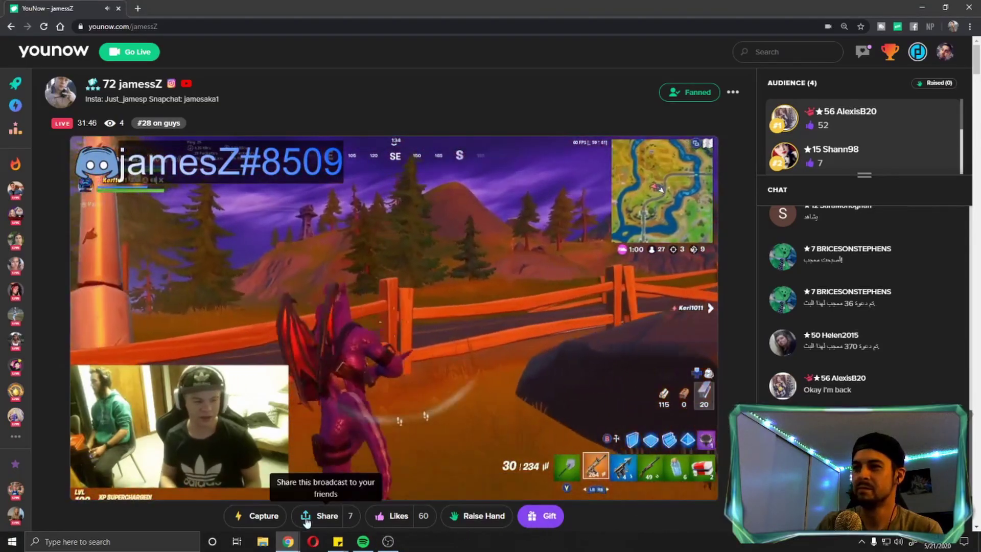
# Step: Capture a moment of the stream and post it with the caption 'yuhh'
pyautogui.click(250, 517)
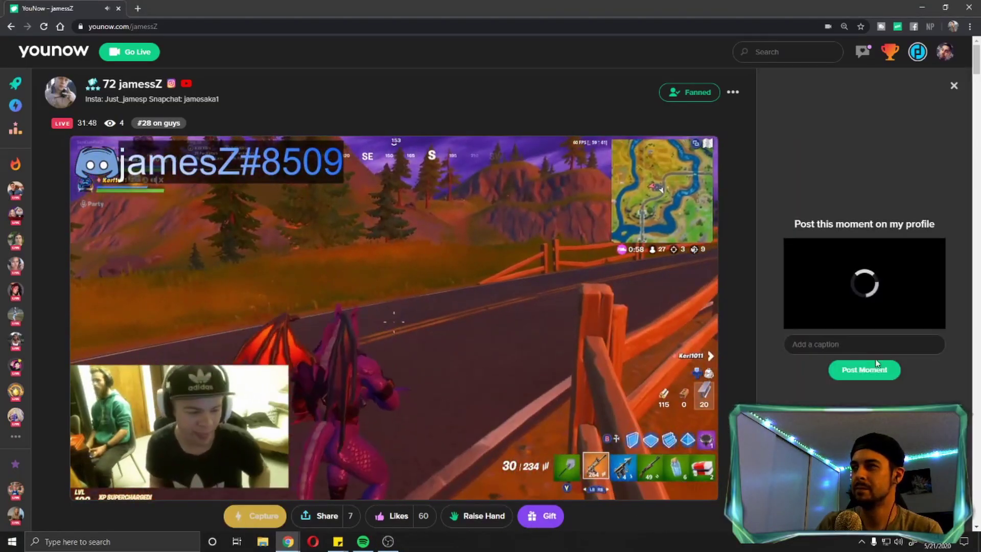
pyautogui.write('yuhh')
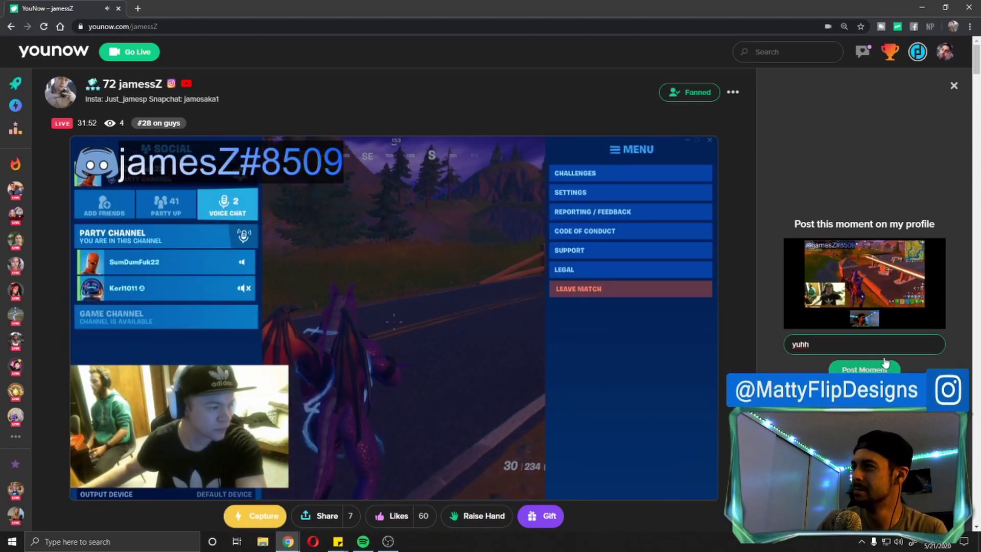
pyautogui.click(852, 118)
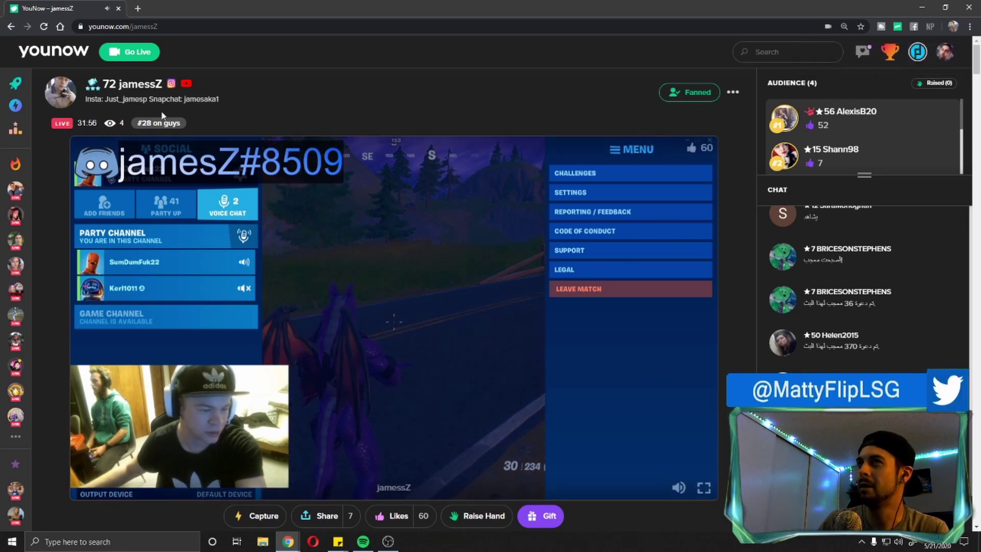
# Step: Leave the live stream via the YouNow logo, returning to the trending Explore page
pyautogui.click(46, 55)
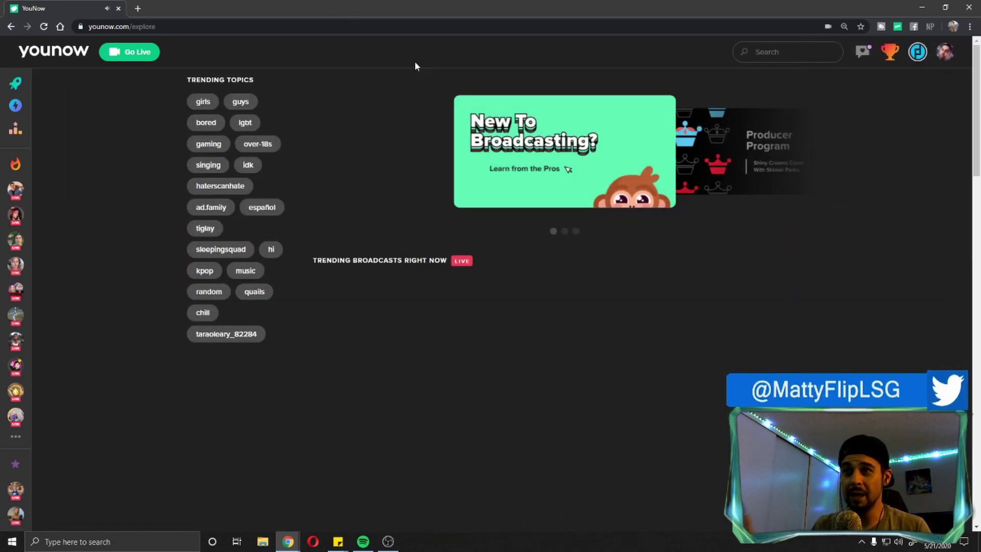